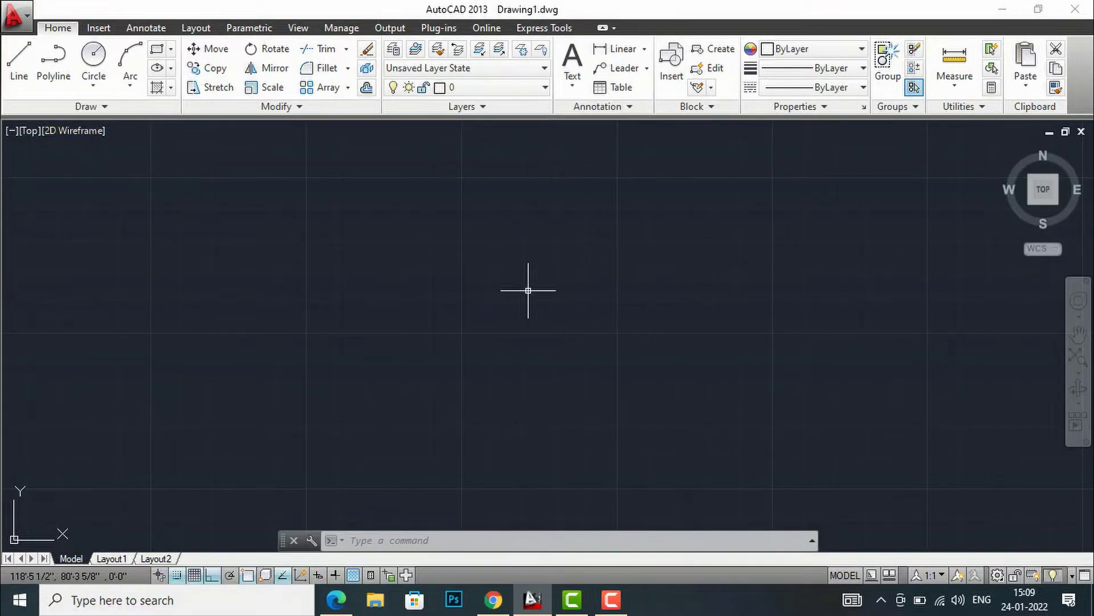
Draw a horizontal line 10' long in the empty drawing area
text(L)
key(Return)
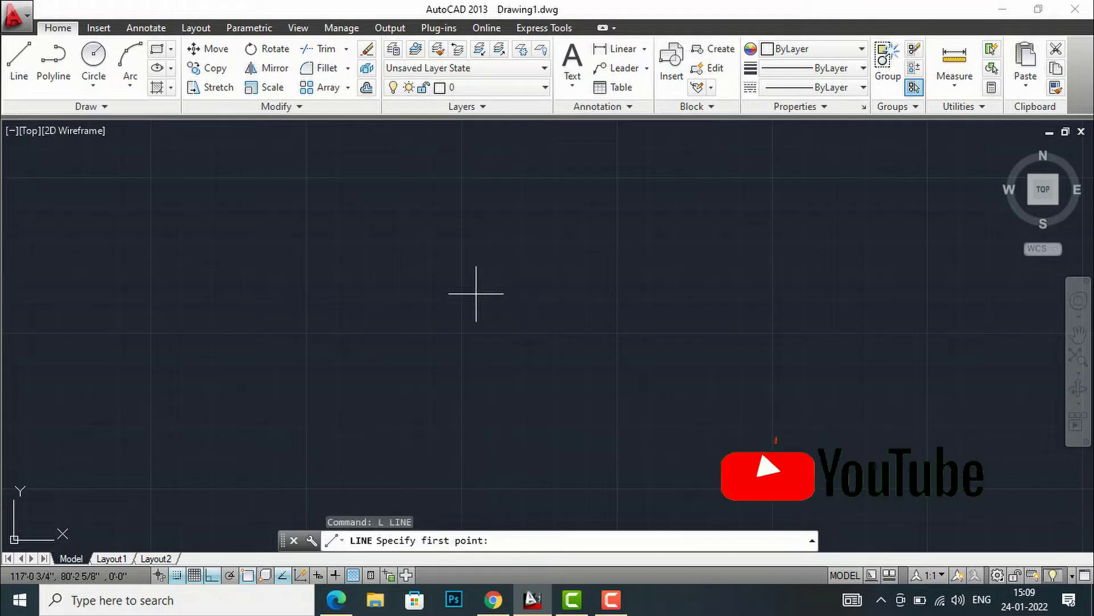
click(502, 272)
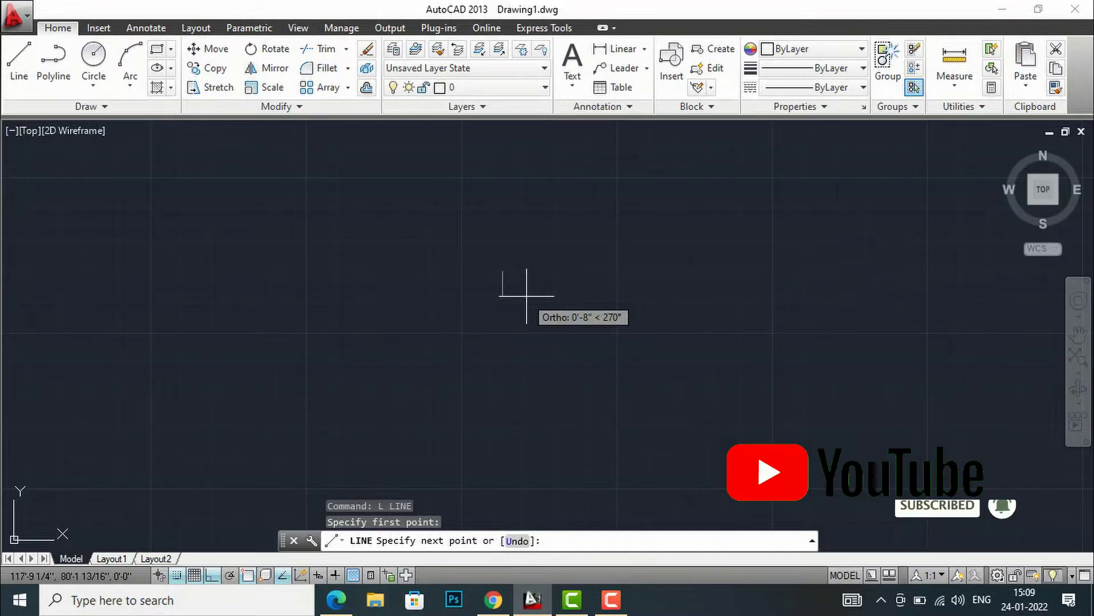
text(10')
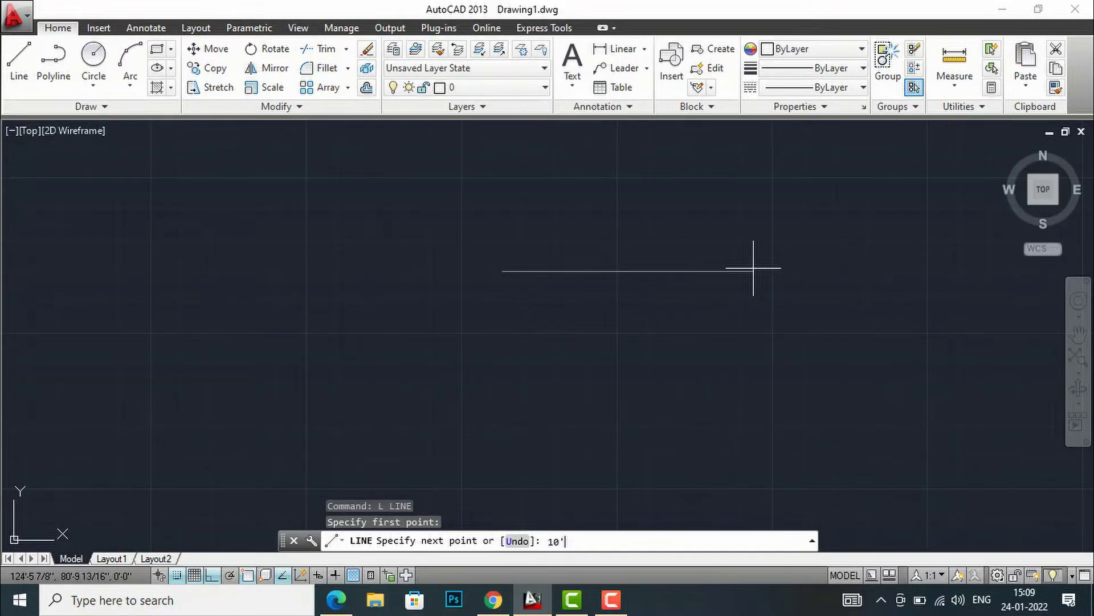
key(Return)
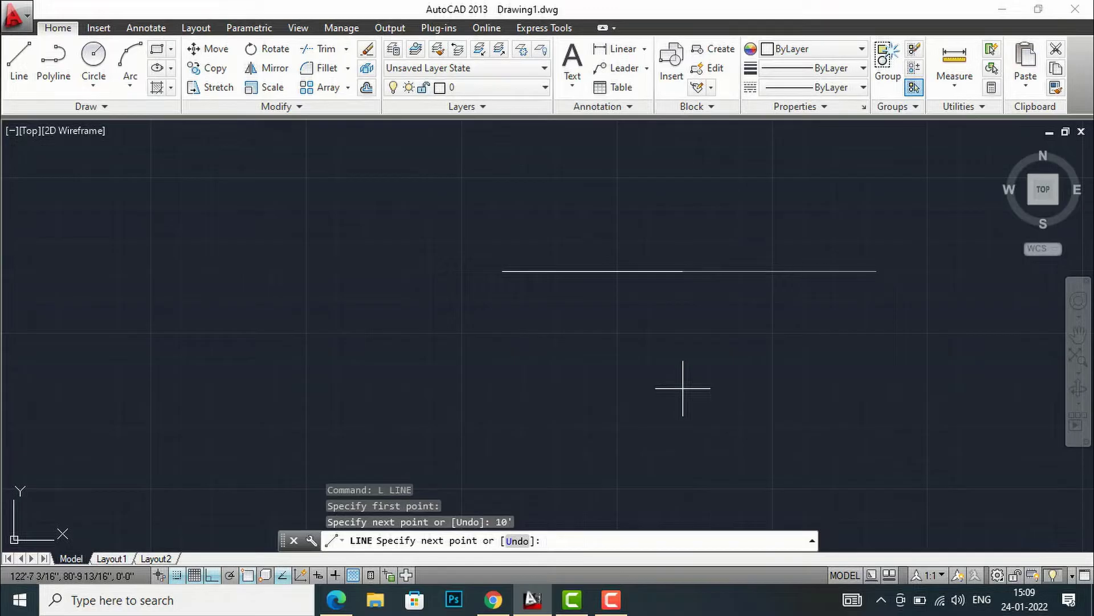
key(Escape)
scroll(665, 303, up, 3)
scroll(537, 301, down, 3)
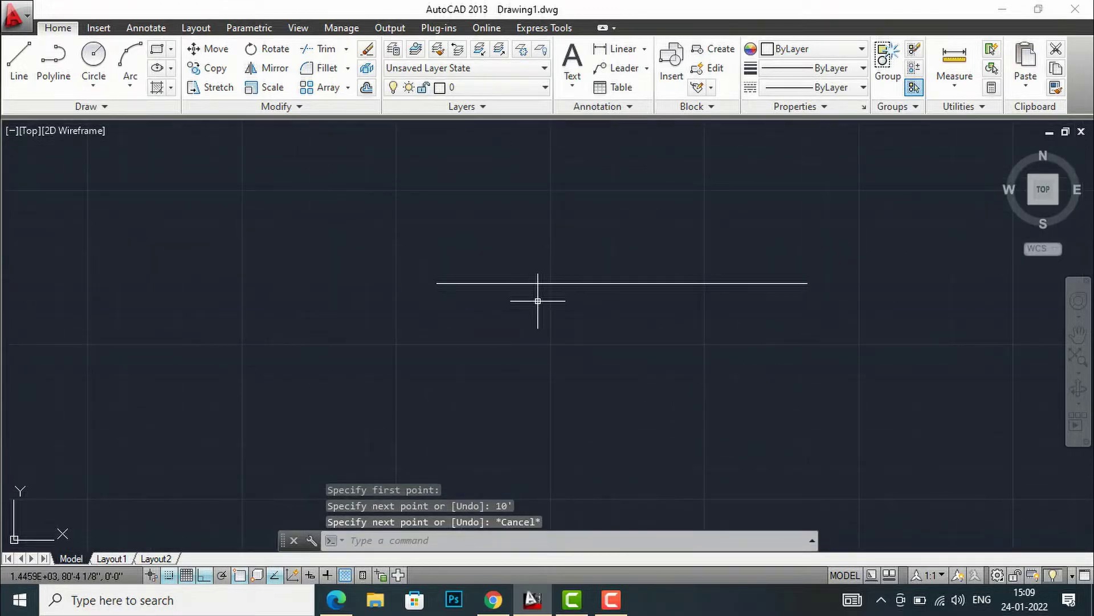
Check the line's length by previewing a linear dimension between its two endpoints, without placing it
text(DLI)
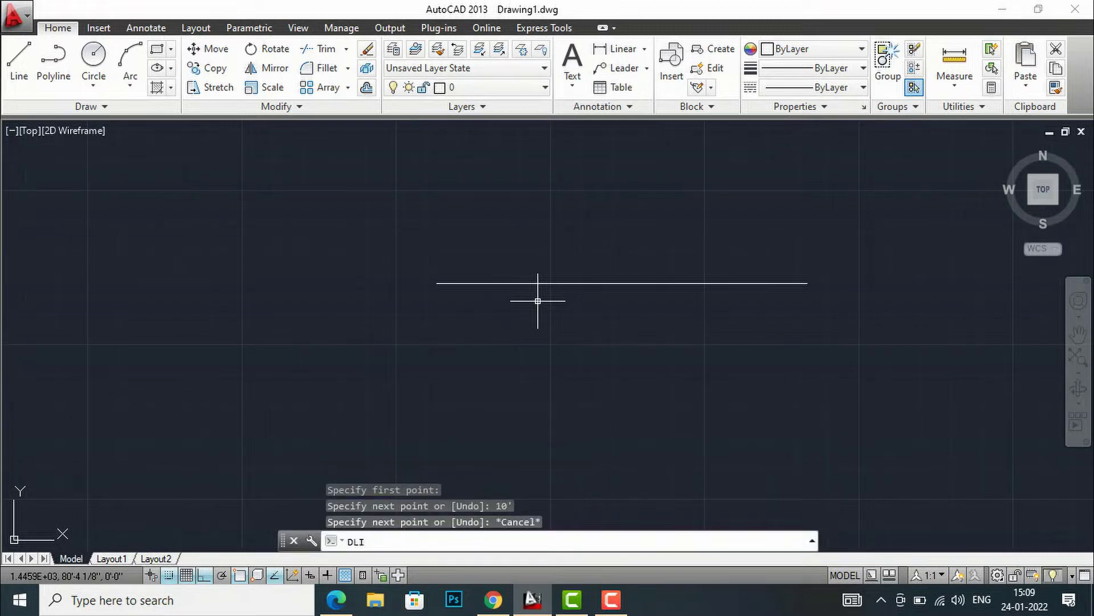
key(Return)
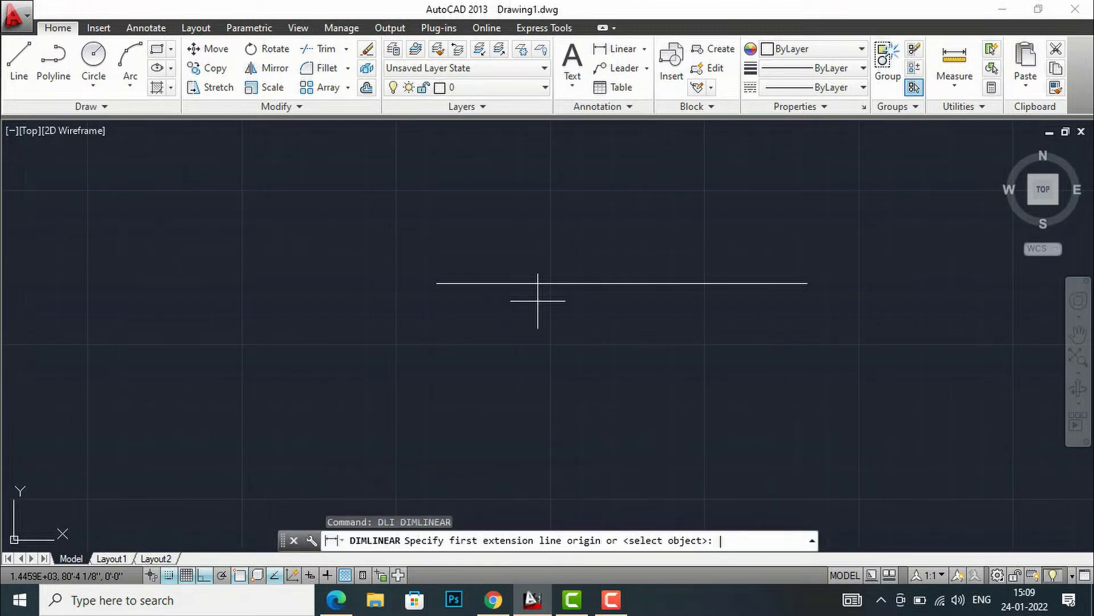
click(437, 284)
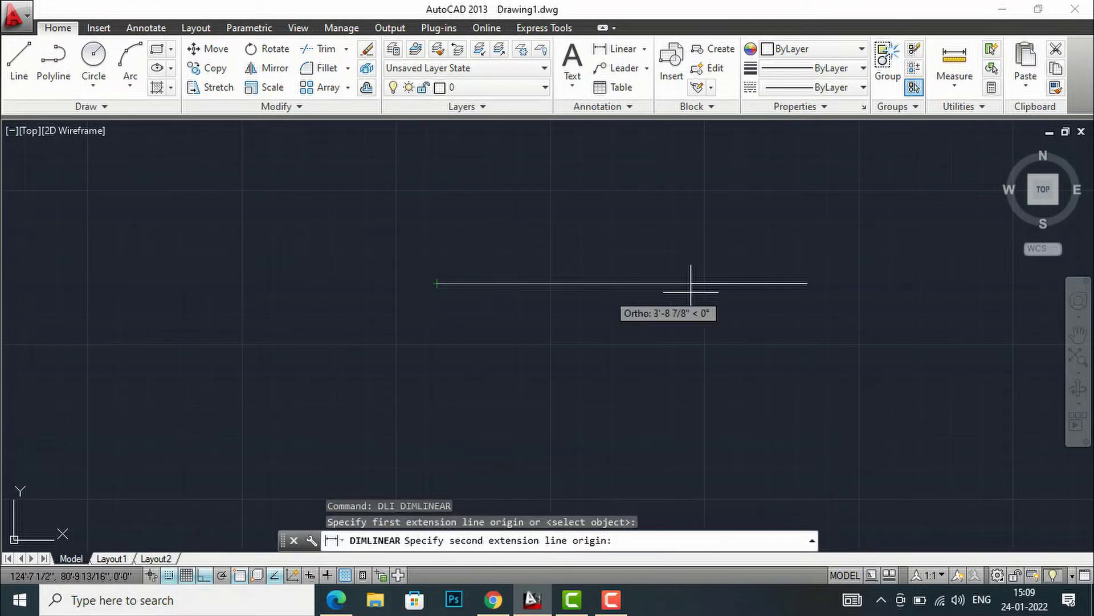
click(807, 284)
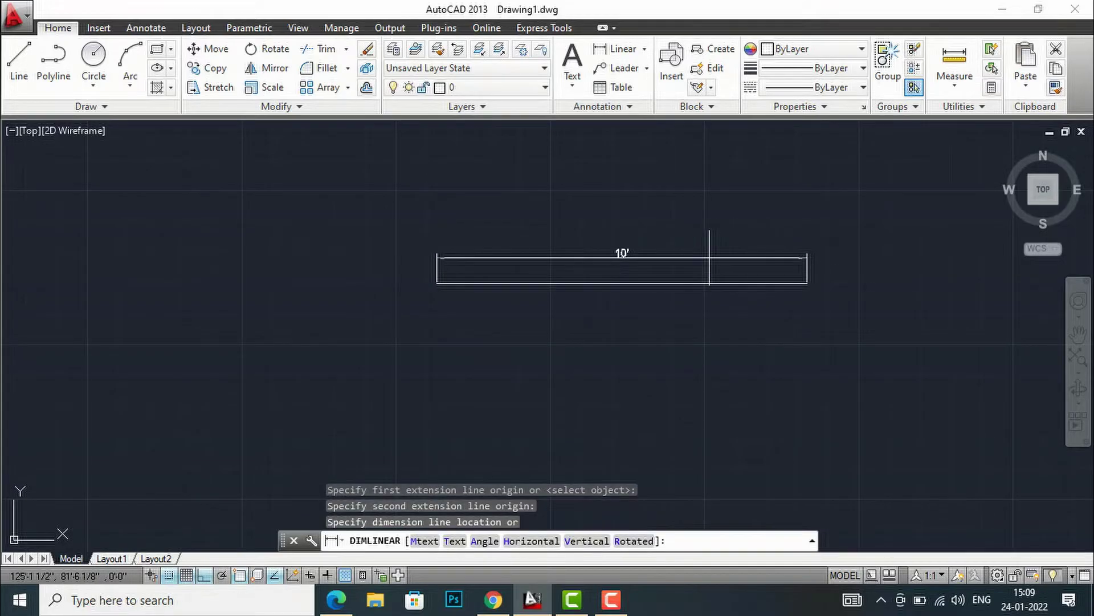
scroll(710, 258, up, 4)
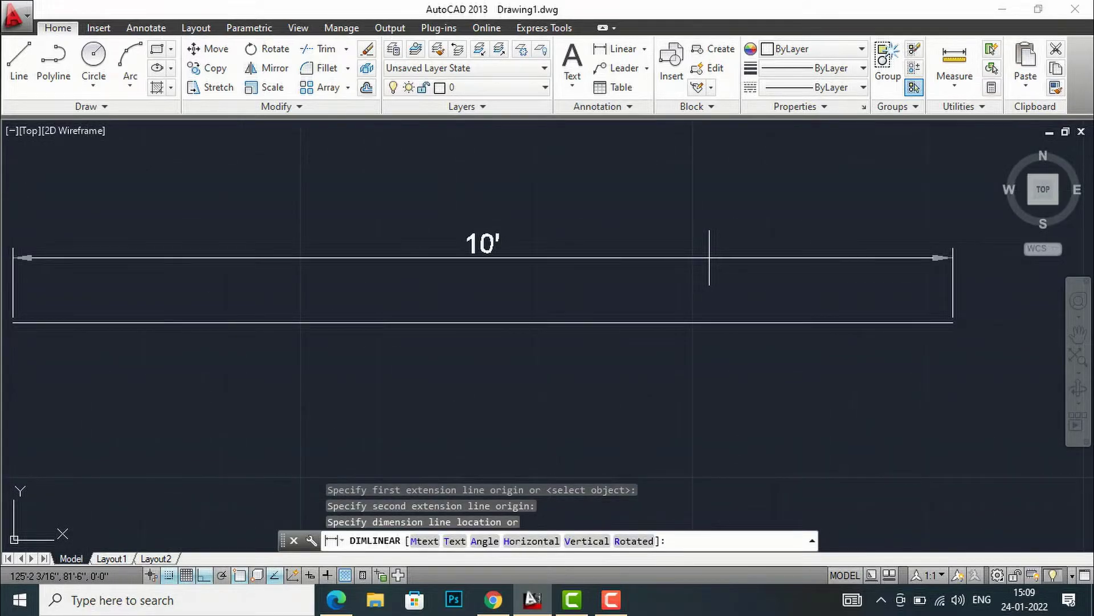
key(Escape)
scroll(723, 237, down, 2)
scroll(656, 237, down, 1)
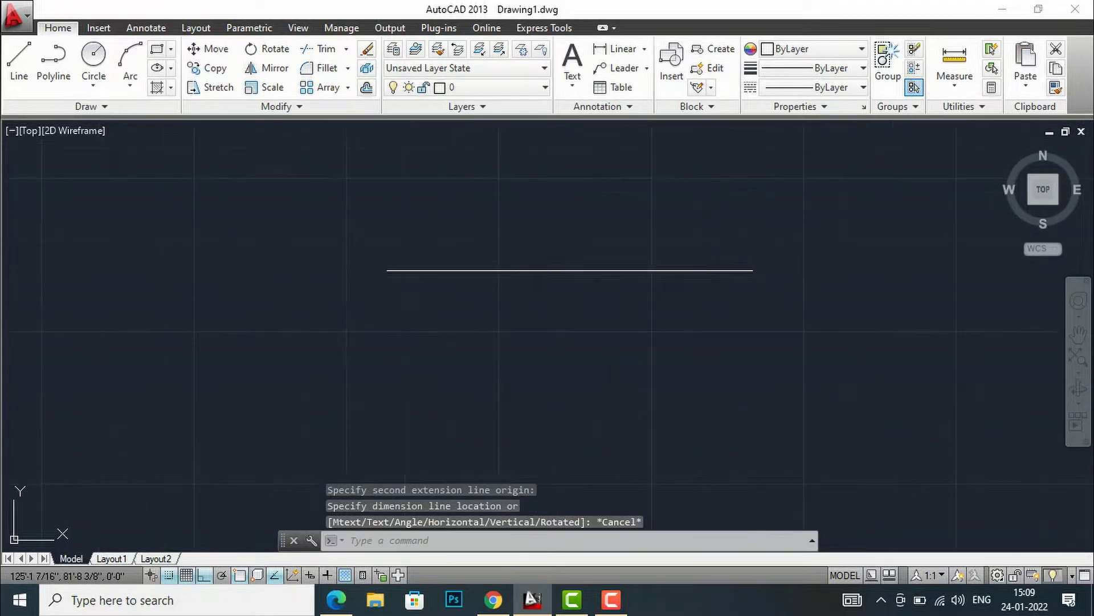
click(102, 109)
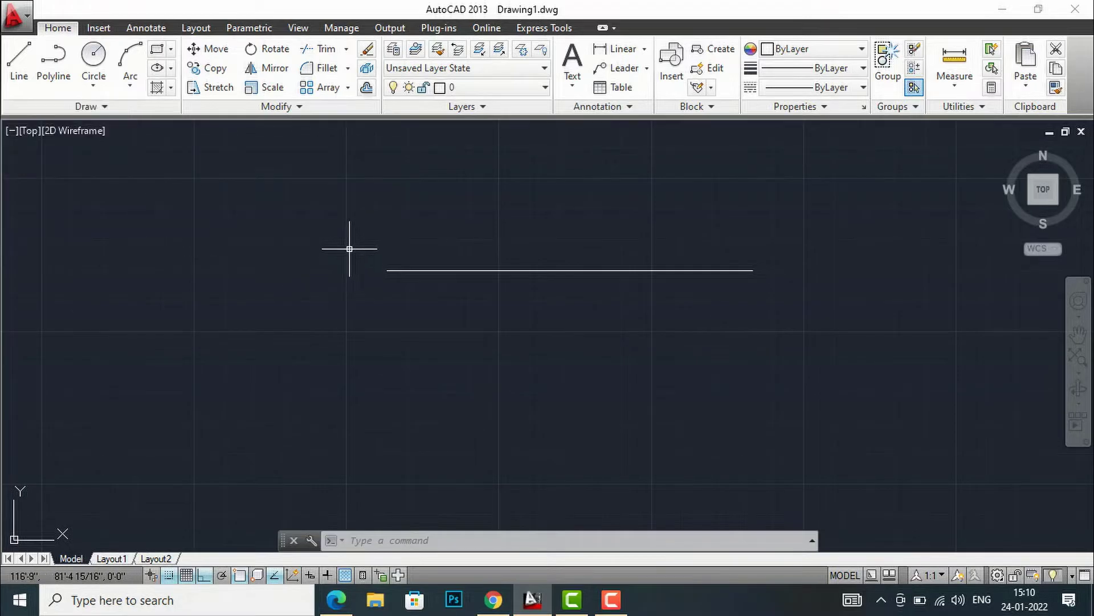
key(Escape)
scroll(489, 254, up, 1)
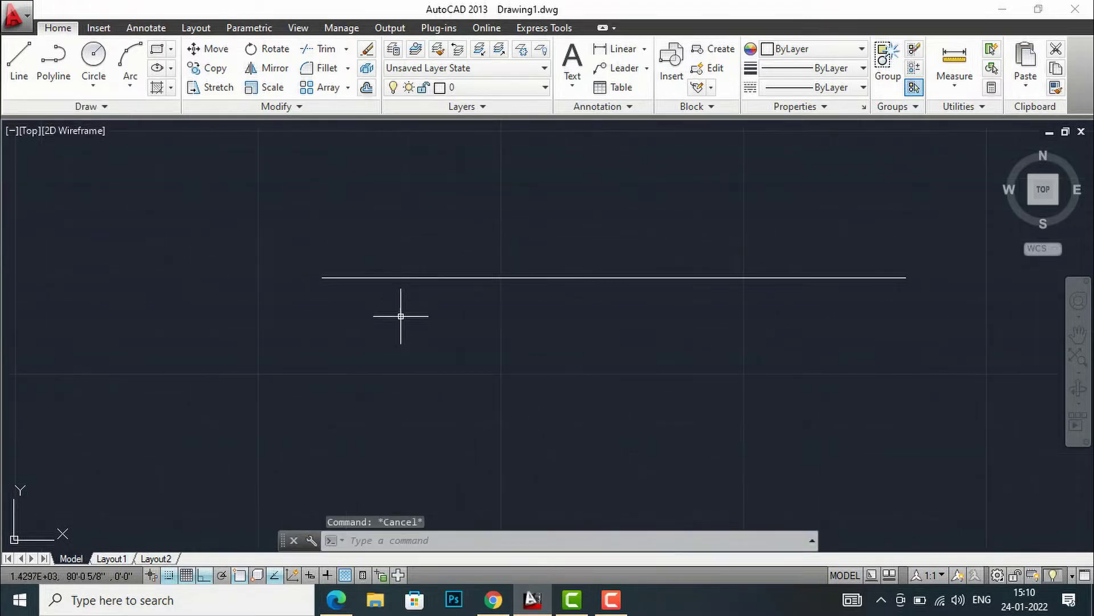
click(105, 106)
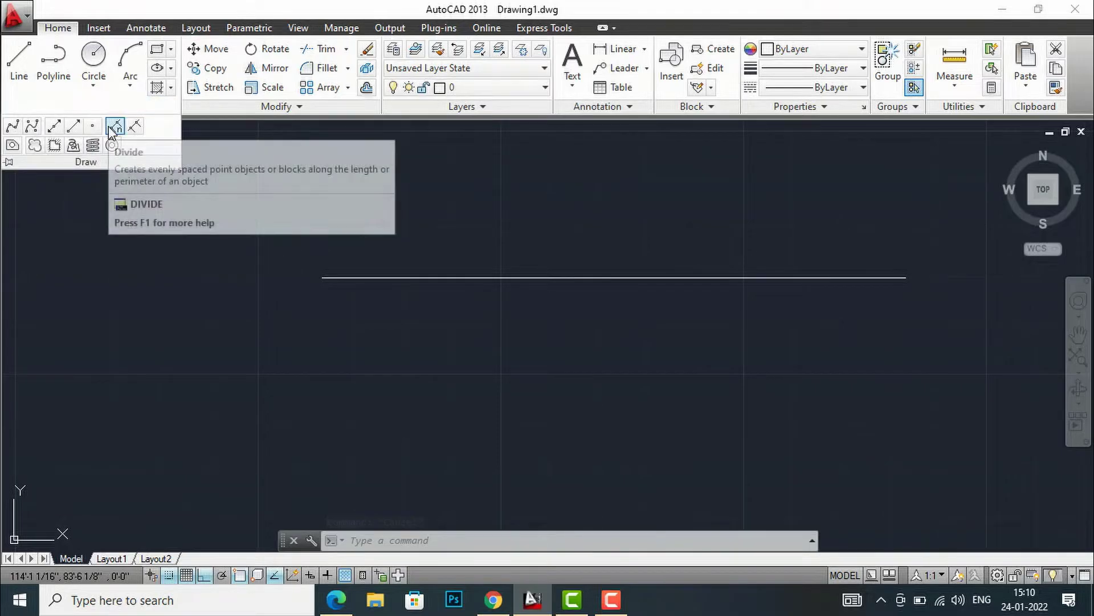
key(Escape)
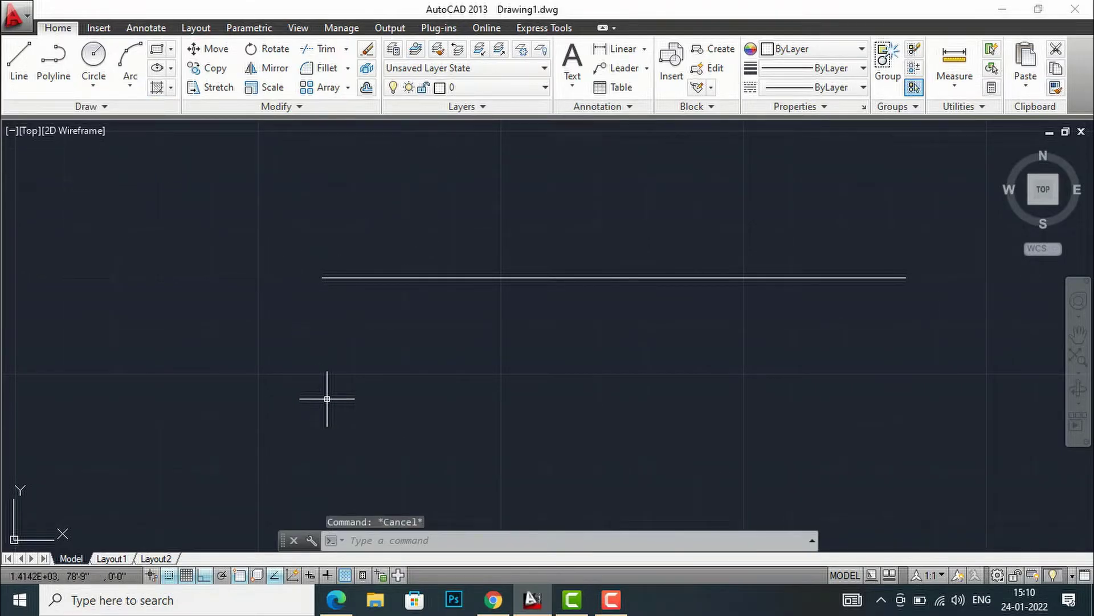
Divide the horizontal line into 4 equal segments with the DIVIDE command
text(DI)
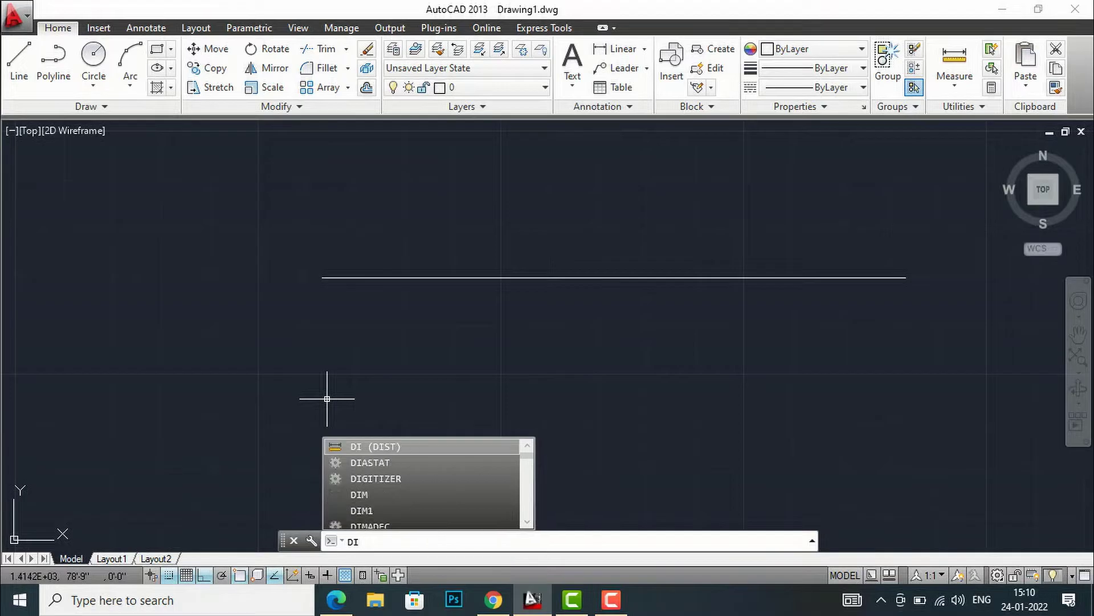
text(V)
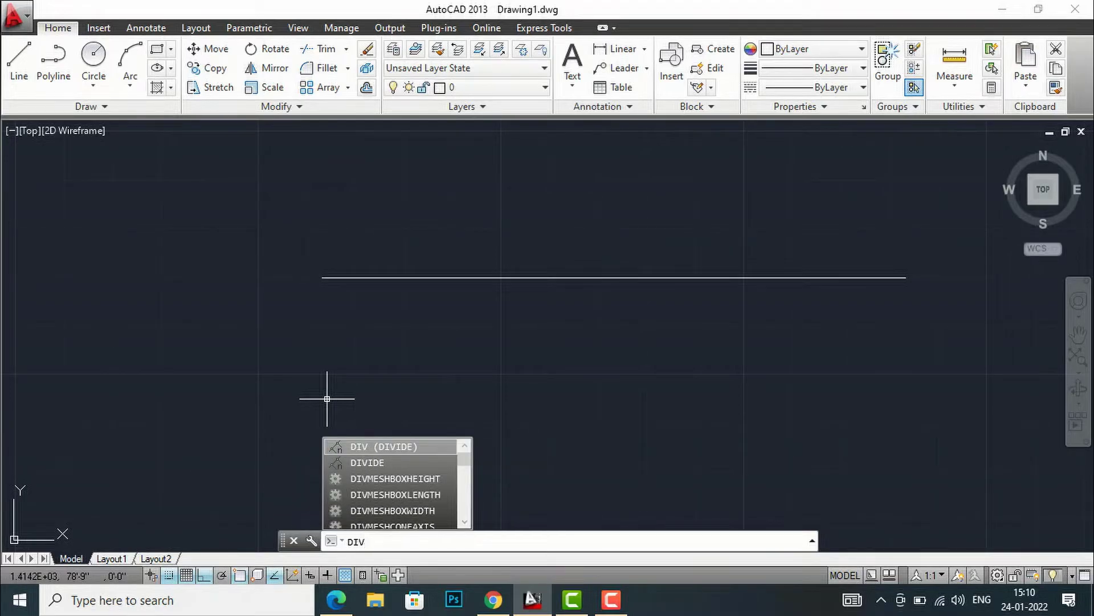
text(id)
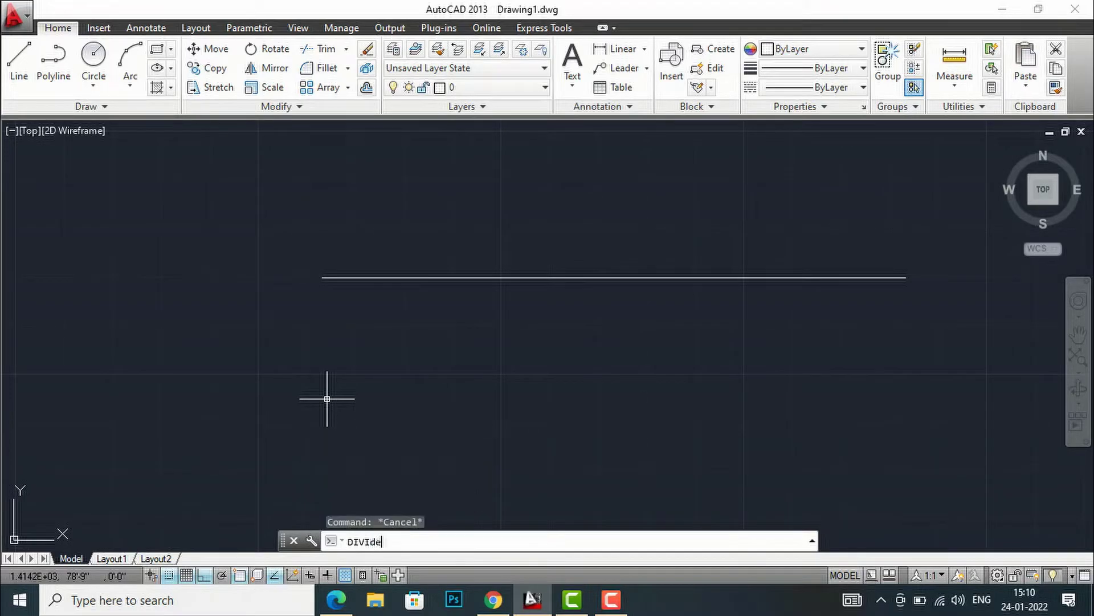
key(Return)
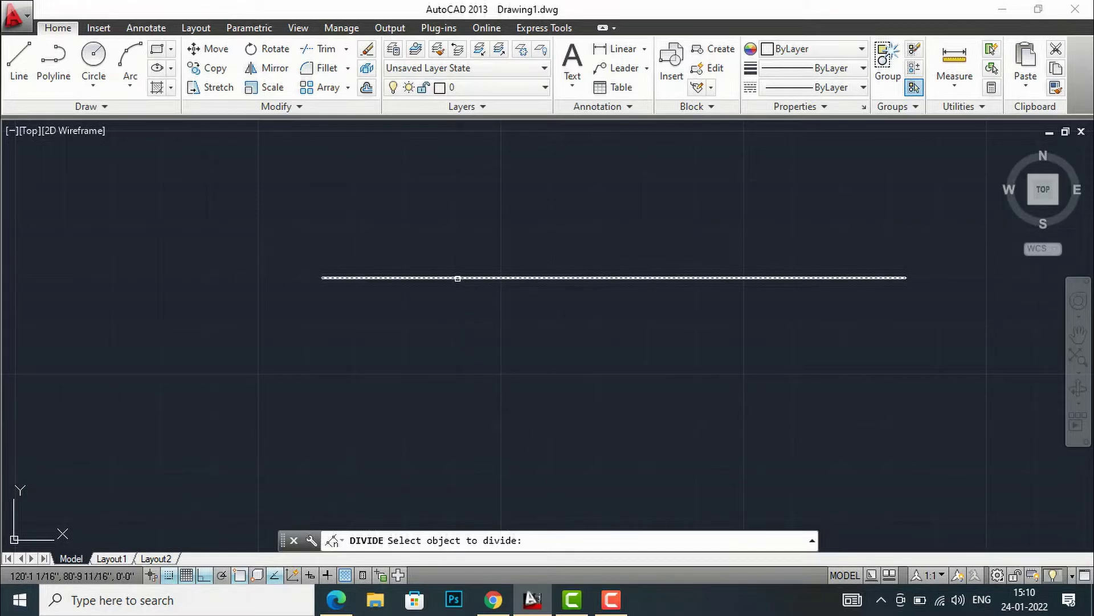
click(458, 278)
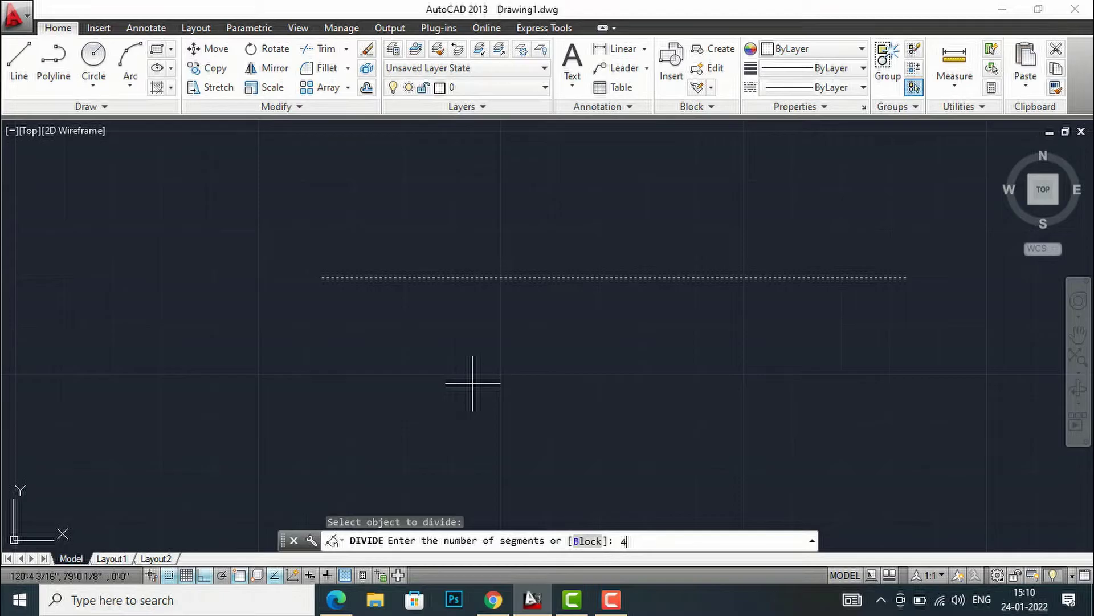
key(Return)
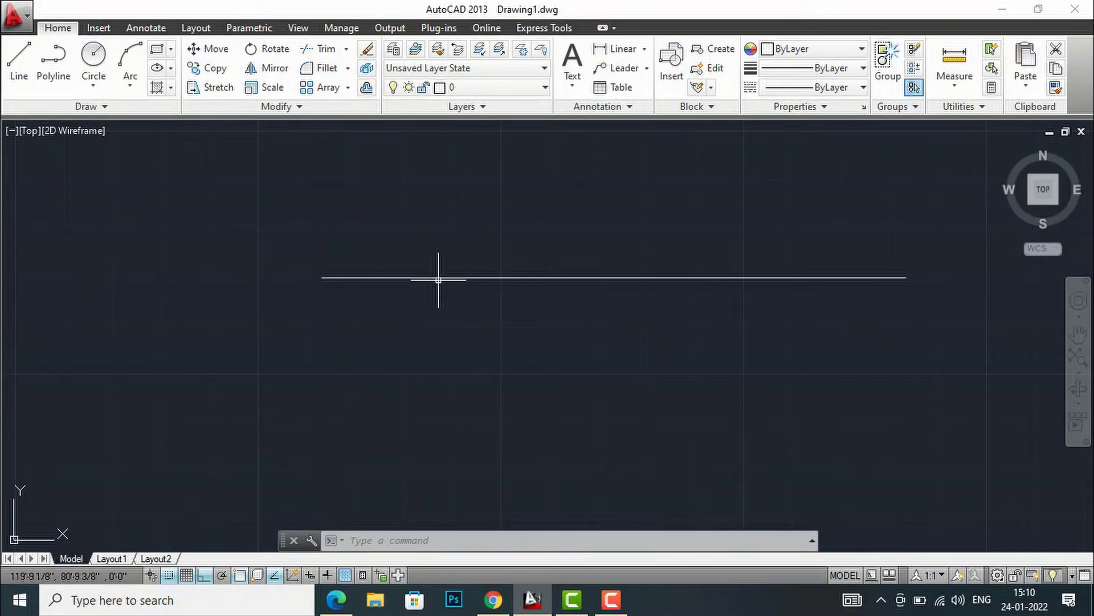
Move the line straight up a short distance, away from its division points
click(584, 278)
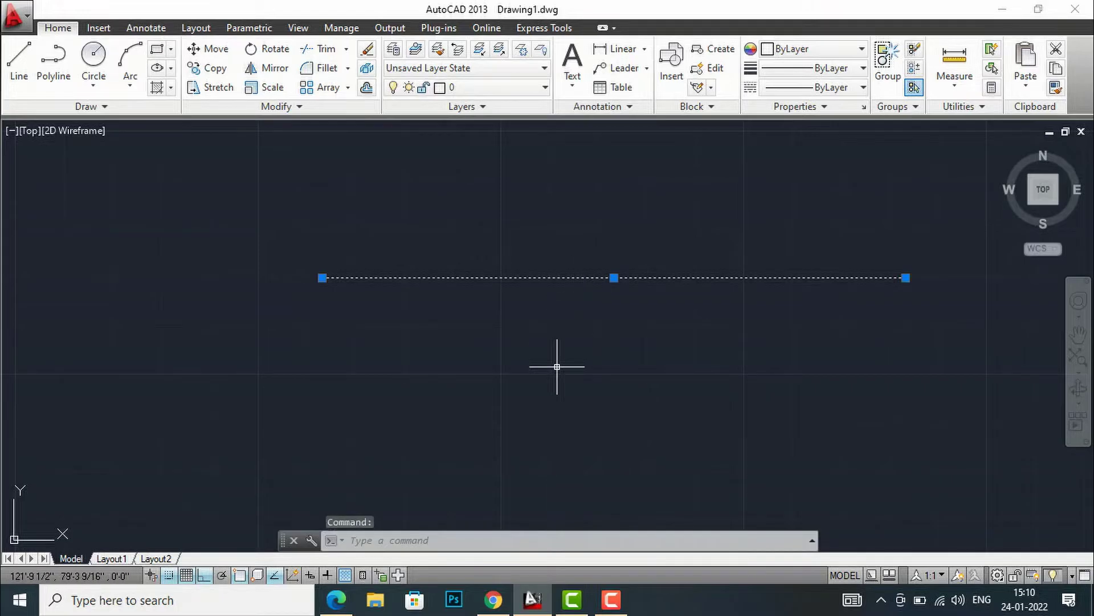
text(m)
key(Return)
click(580, 351)
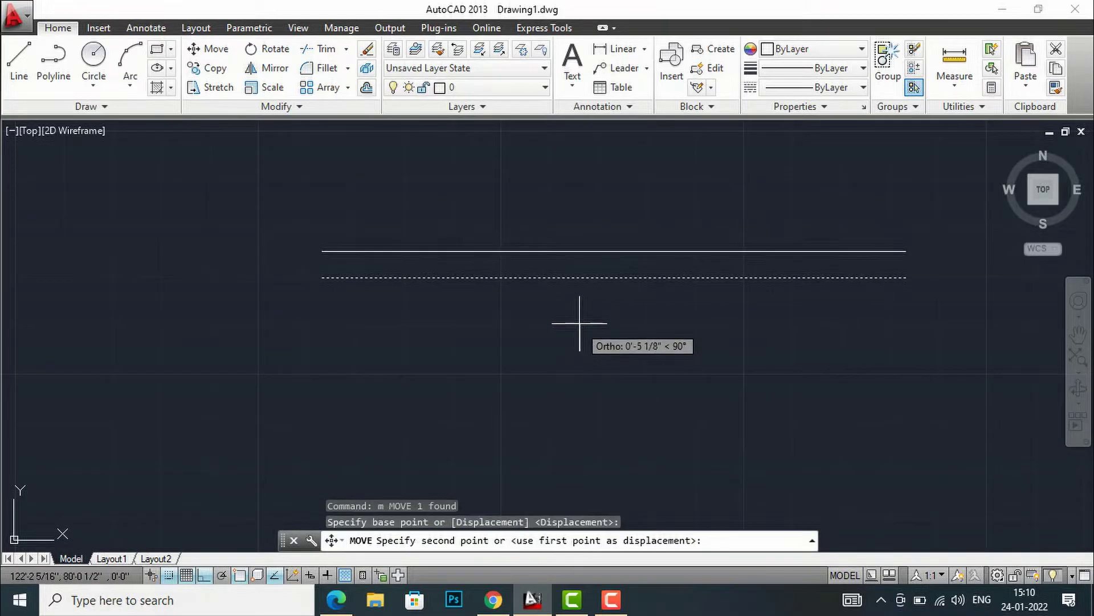
click(578, 320)
Examine the division points below the moved line and their spacing along its length
scroll(447, 283, up, 3)
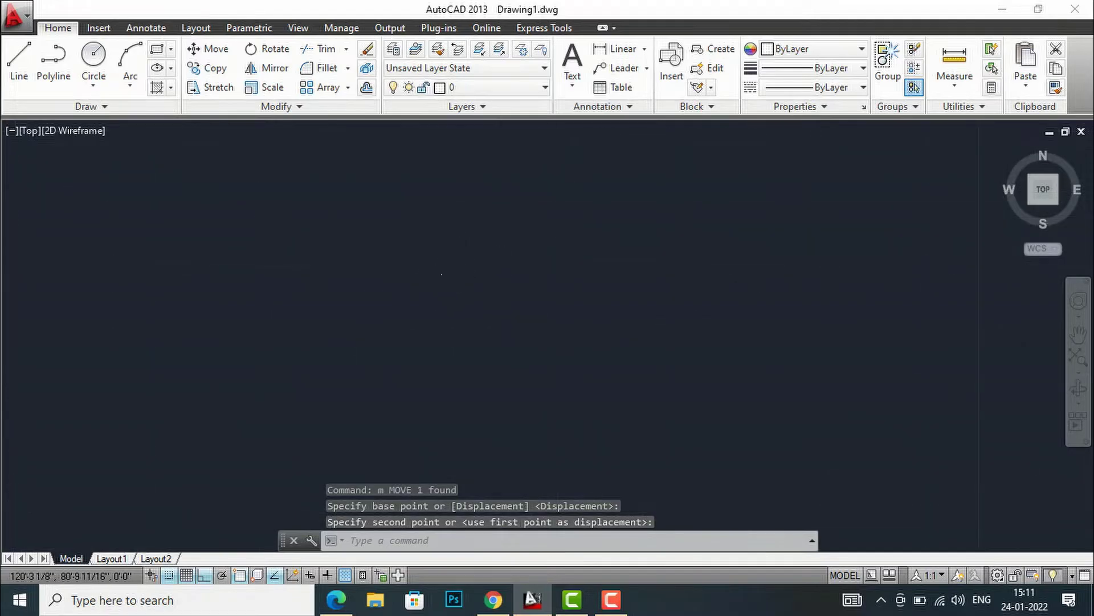
scroll(425, 264, down, 2)
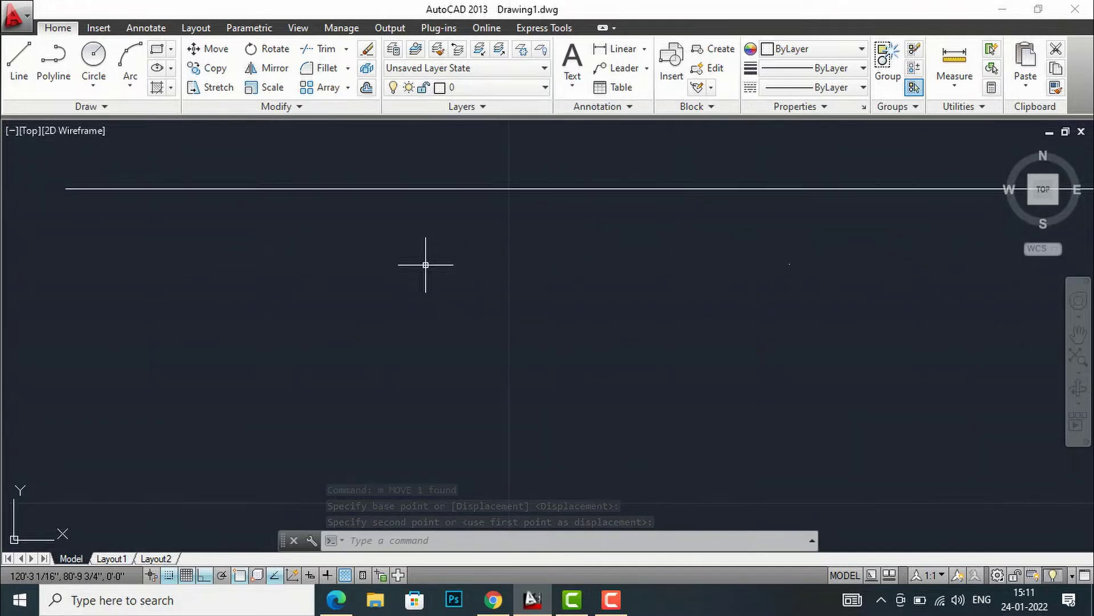
scroll(735, 243, down, 2)
scroll(502, 273, down, 1)
scroll(846, 259, up, 1)
scroll(741, 250, up, 2)
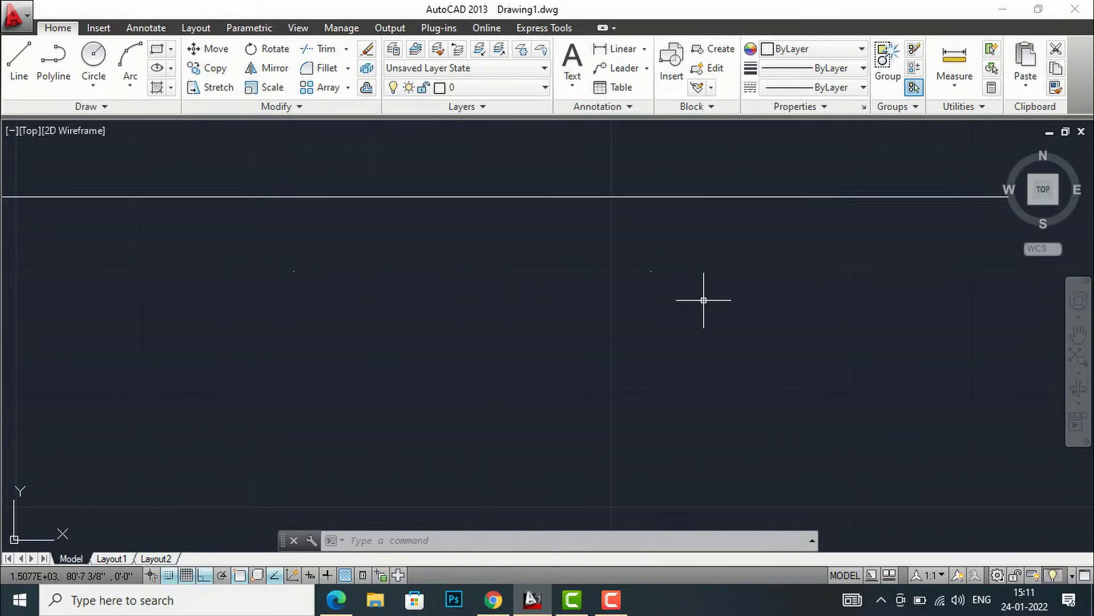
scroll(712, 288, down, 2)
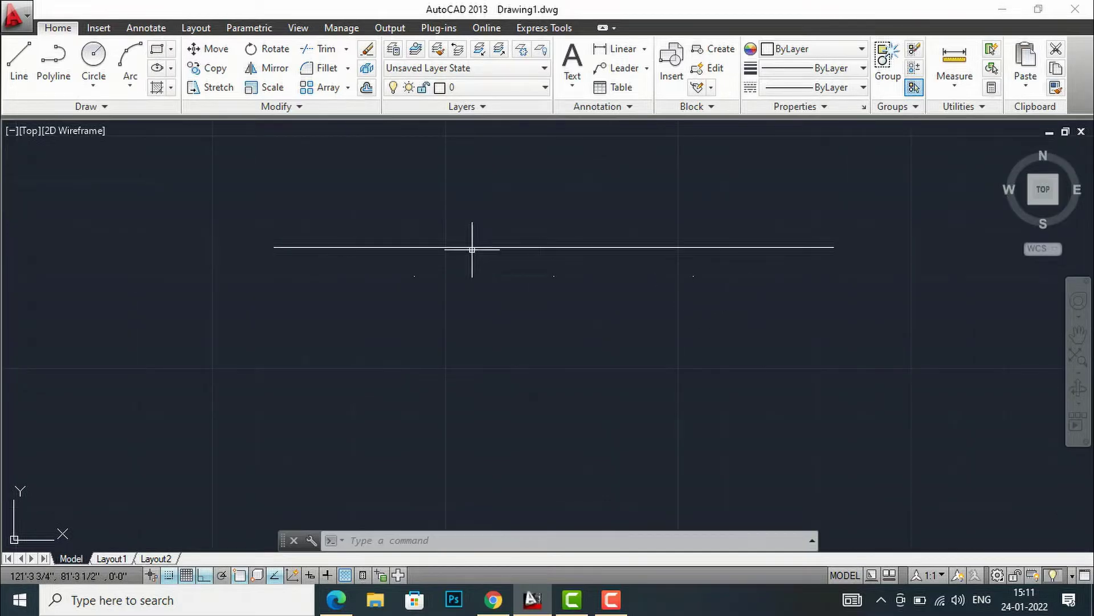
scroll(427, 281, up, 4)
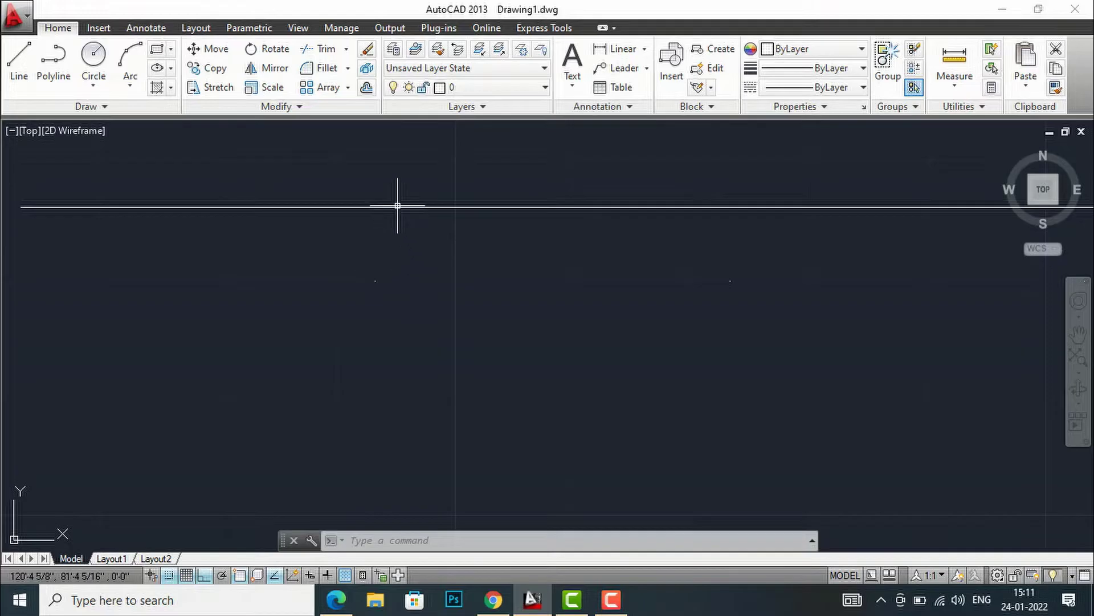
scroll(374, 292, up, 5)
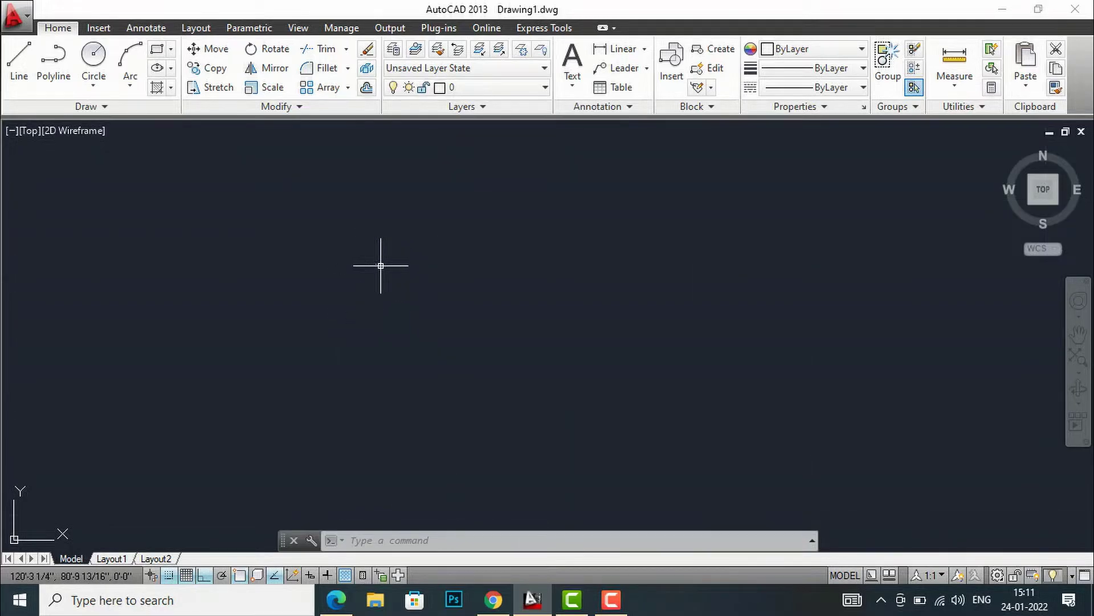
scroll(379, 283, down, 6)
scroll(377, 283, down, 4)
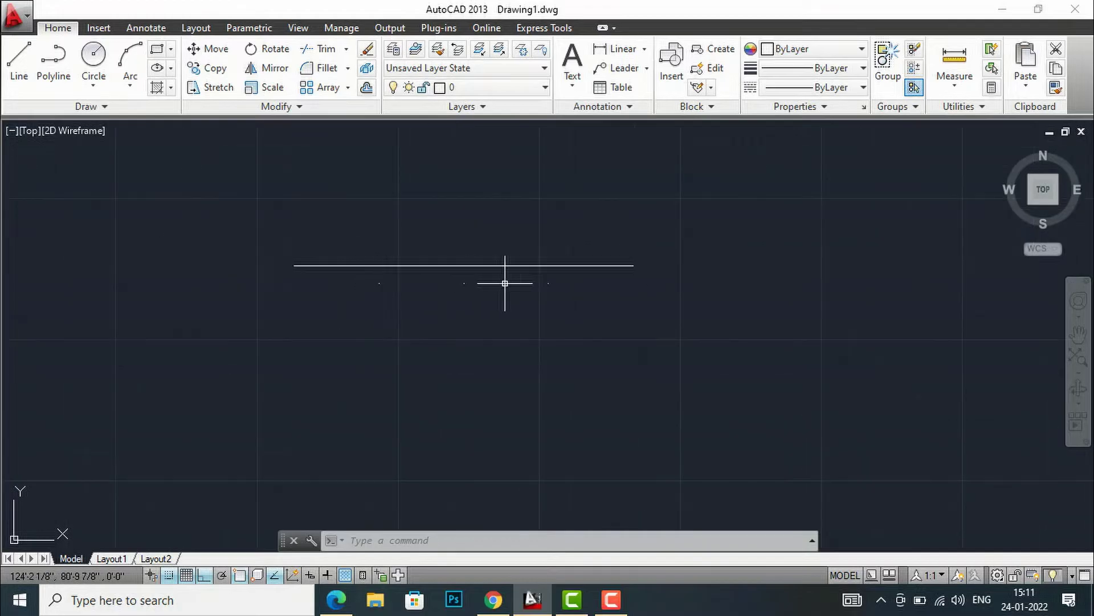
scroll(540, 283, up, 4)
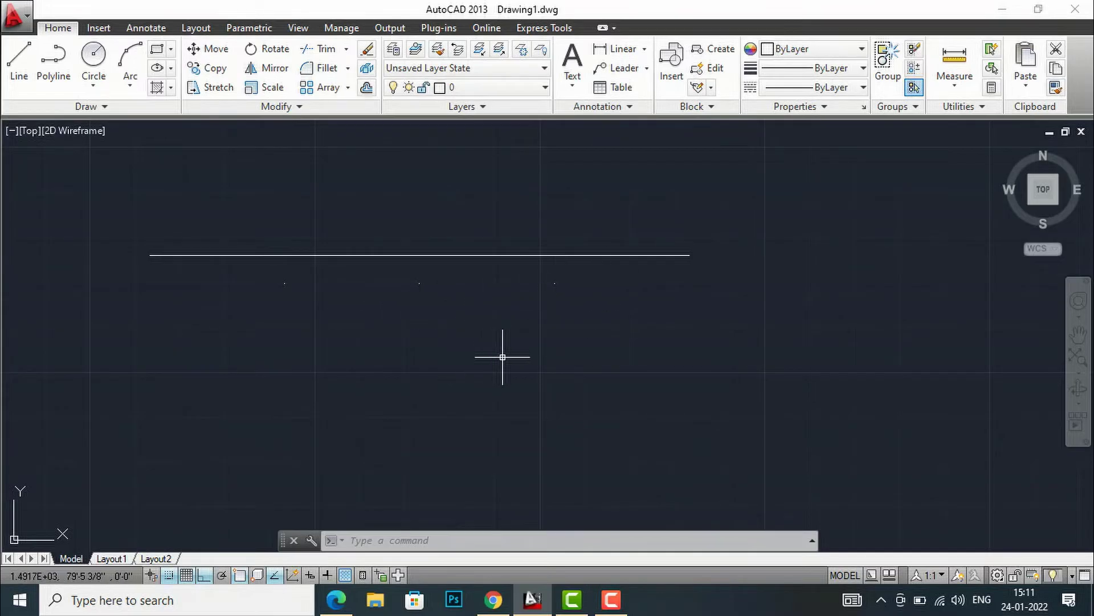
Undo the line's move so it lies over its division points, and leave it unselected
key(ctrl+z)
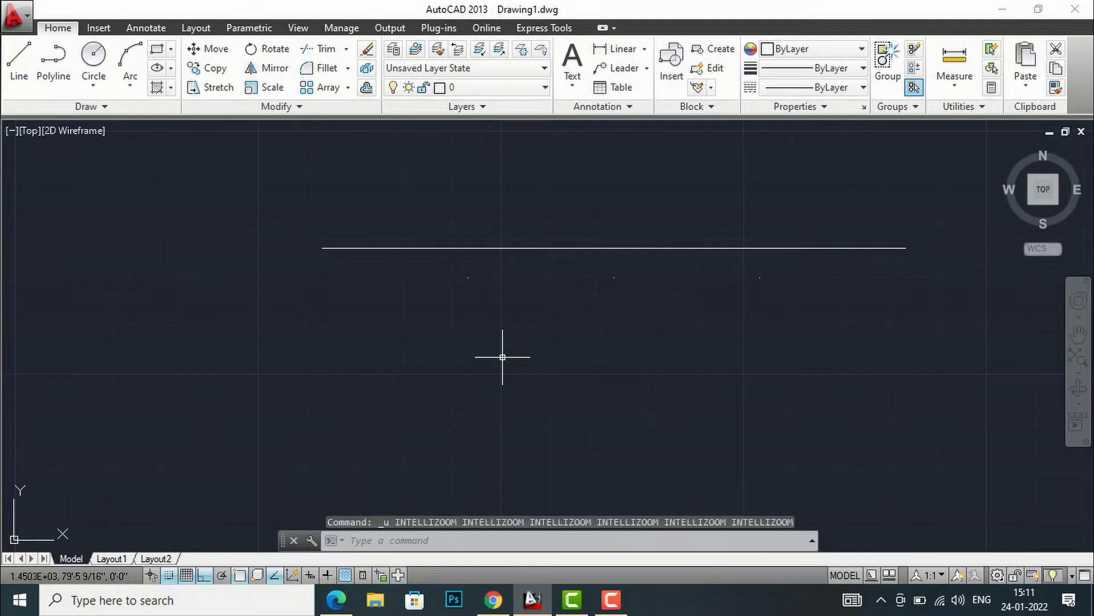
key(ctrl+z)
click(665, 278)
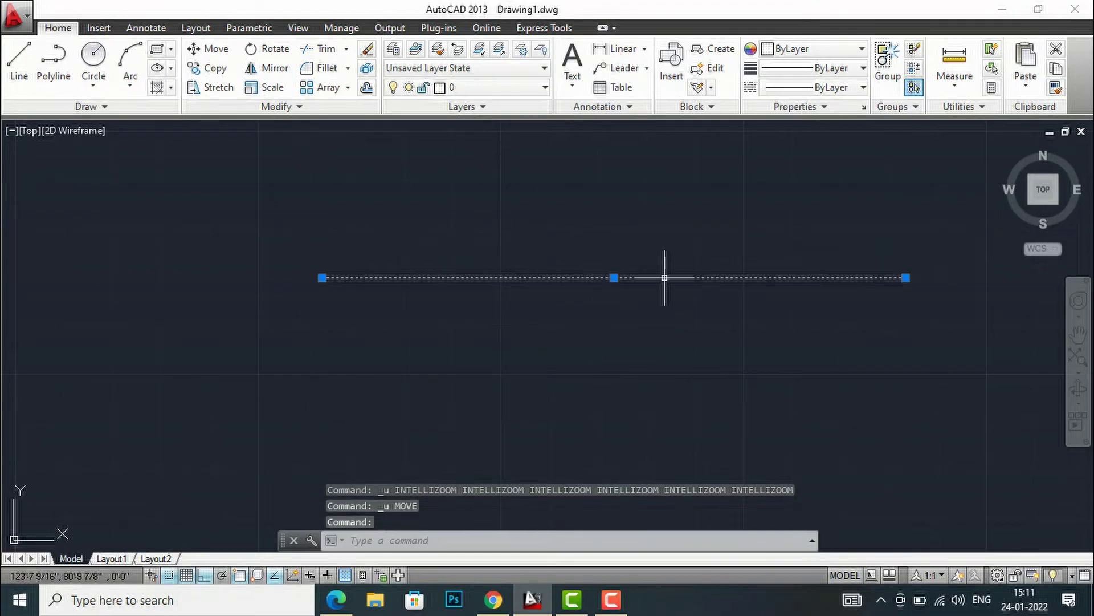
key(Escape)
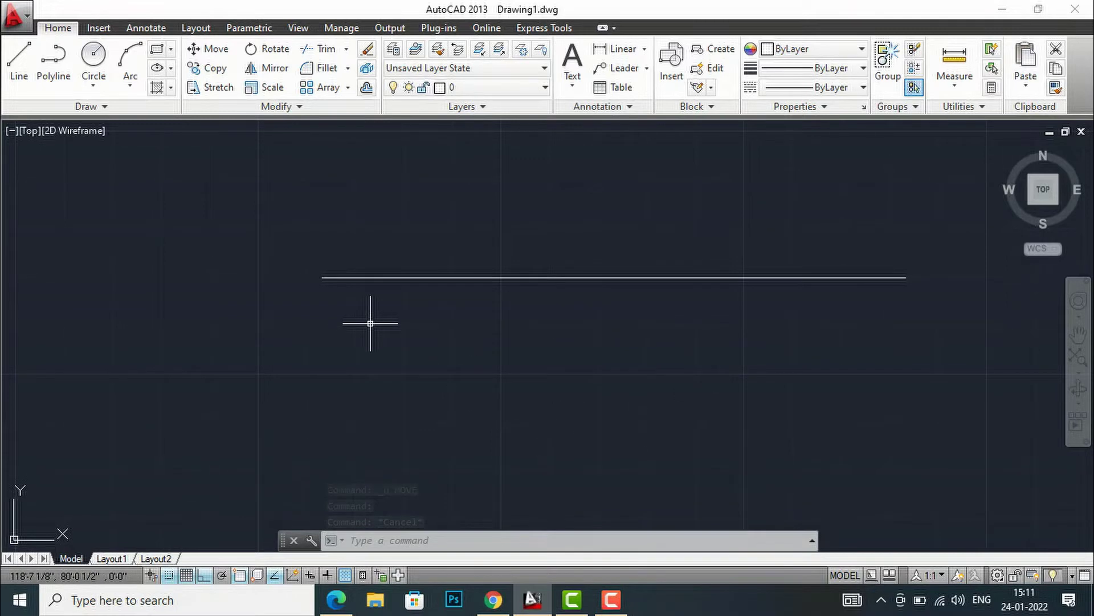
Set the point style with DDPTYPE to the circle with a diagonal cross through it
text(ddpty)
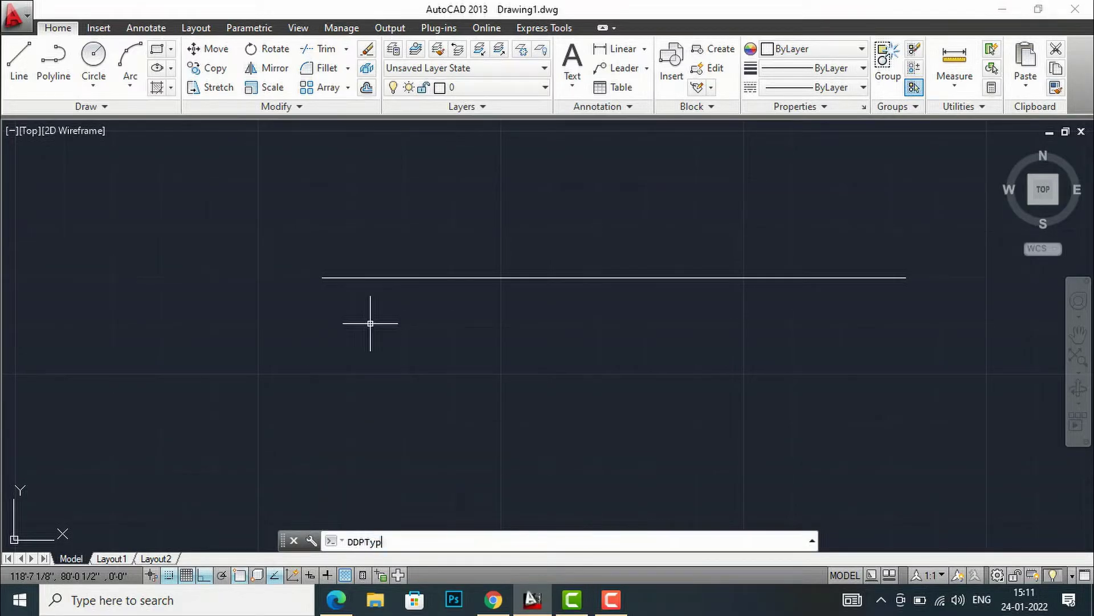
text(pe)
key(Return)
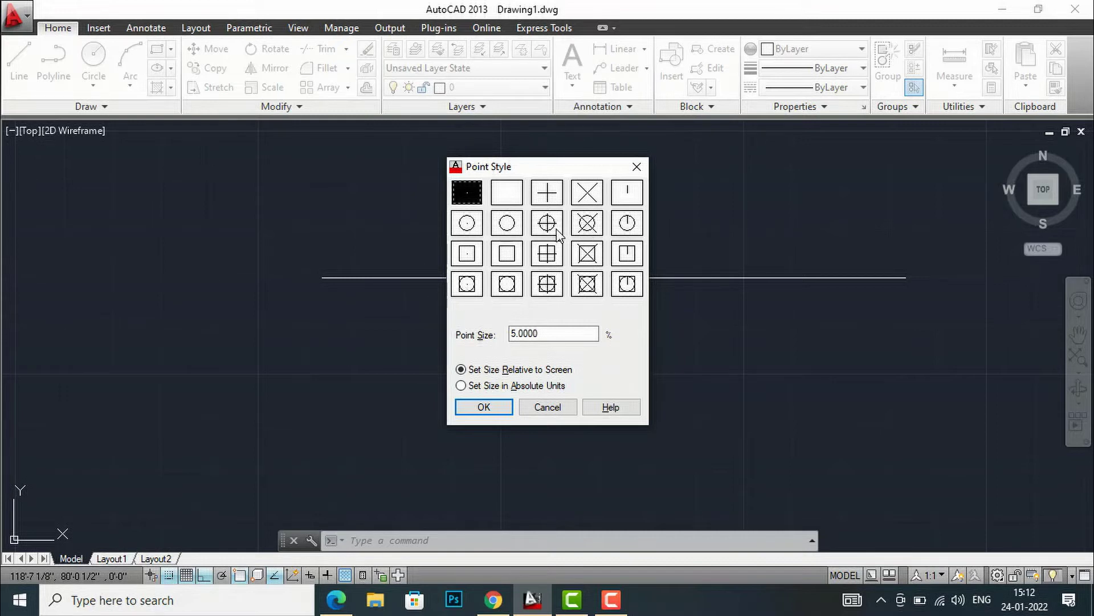
click(587, 224)
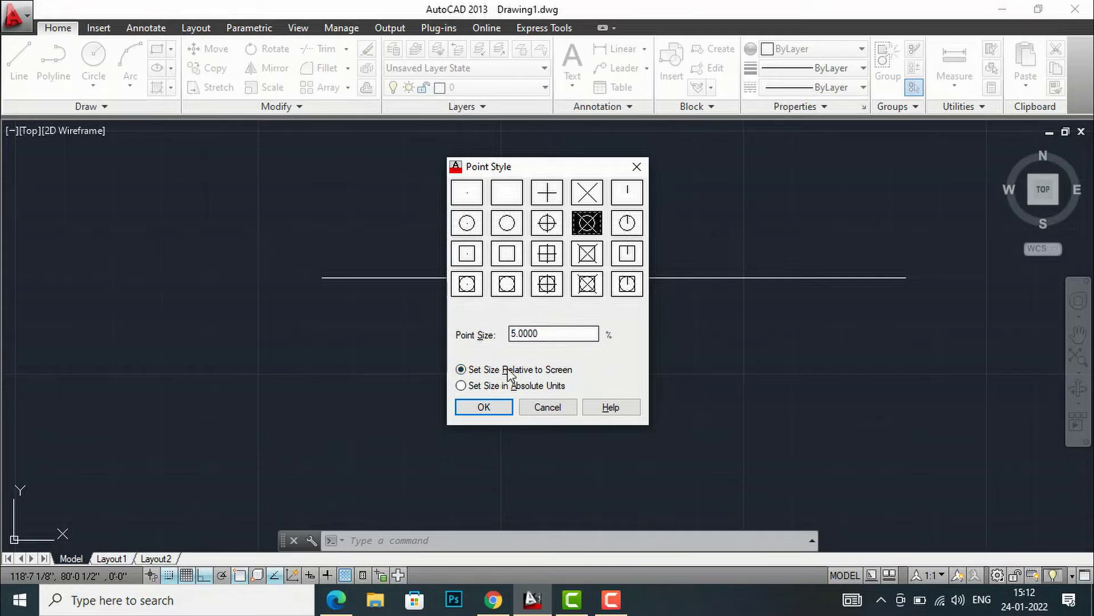
click(491, 408)
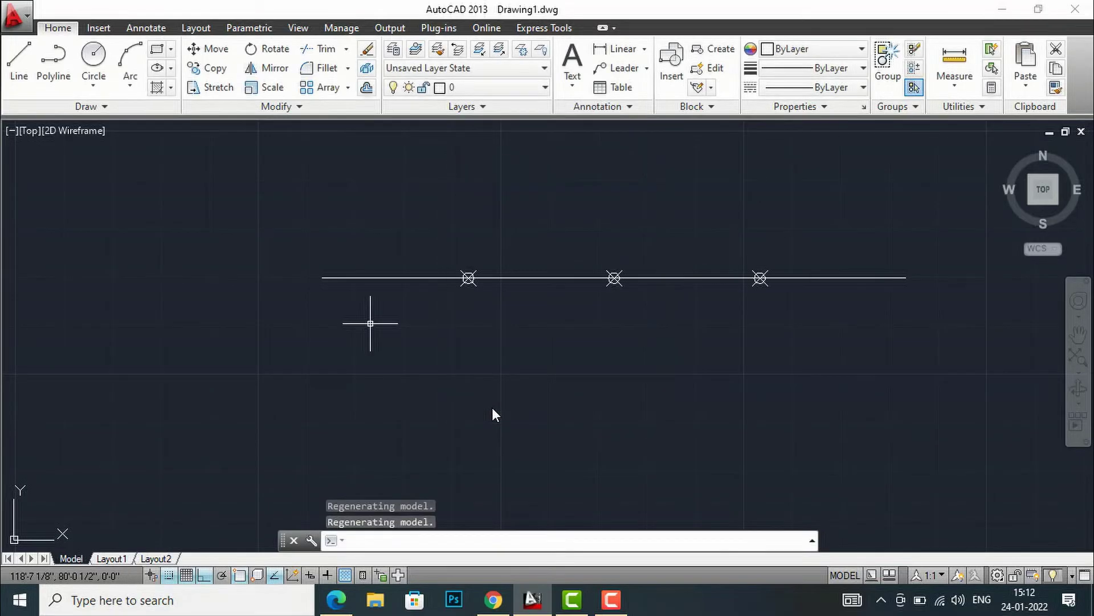
Examine the restyled division points along the line and the four segments between them
scroll(789, 289, up, 2)
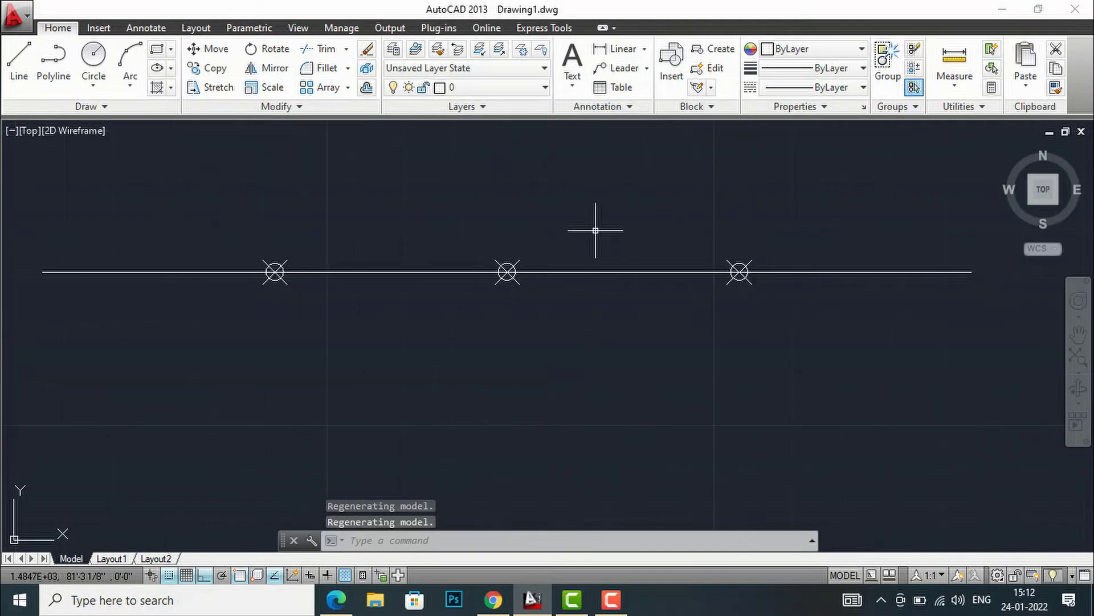
scroll(585, 229, down, 2)
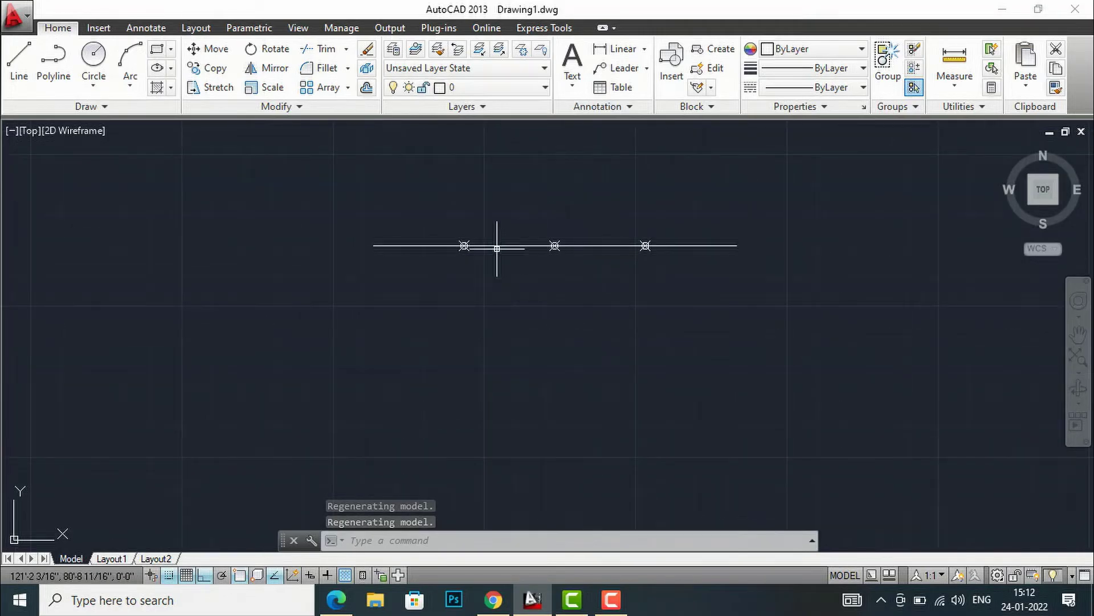
scroll(498, 245, up, 2)
scroll(450, 244, up, 2)
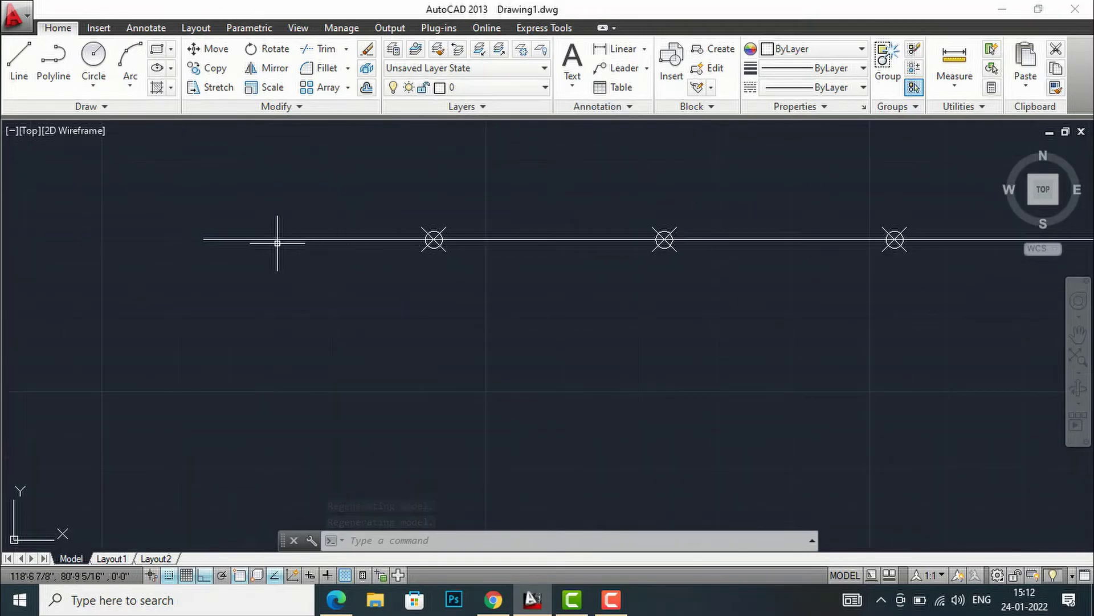
scroll(716, 325, down, 2)
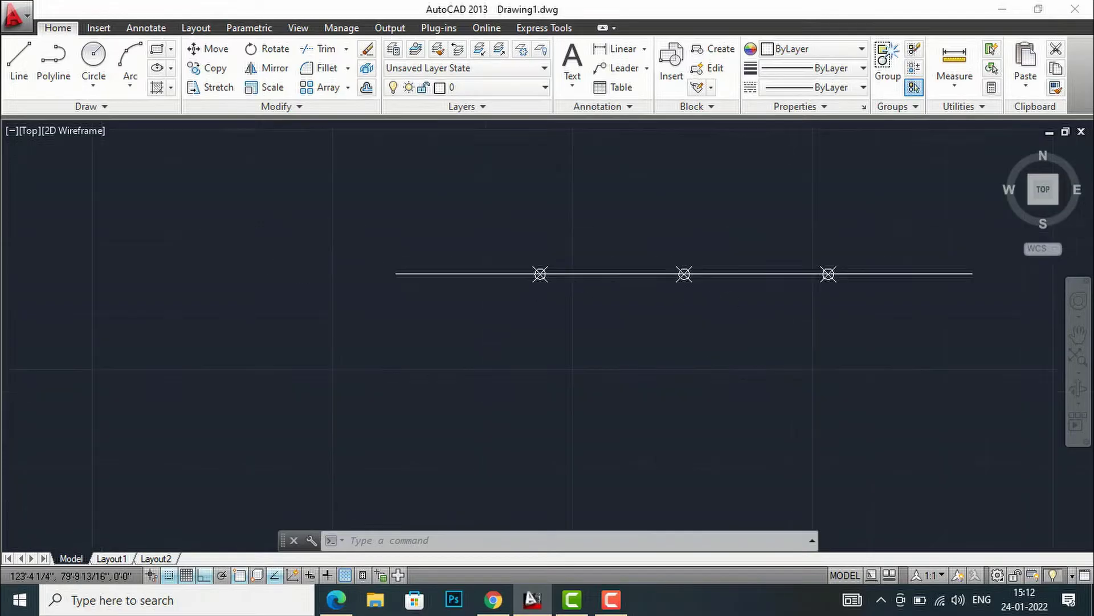
scroll(855, 320, up, 1)
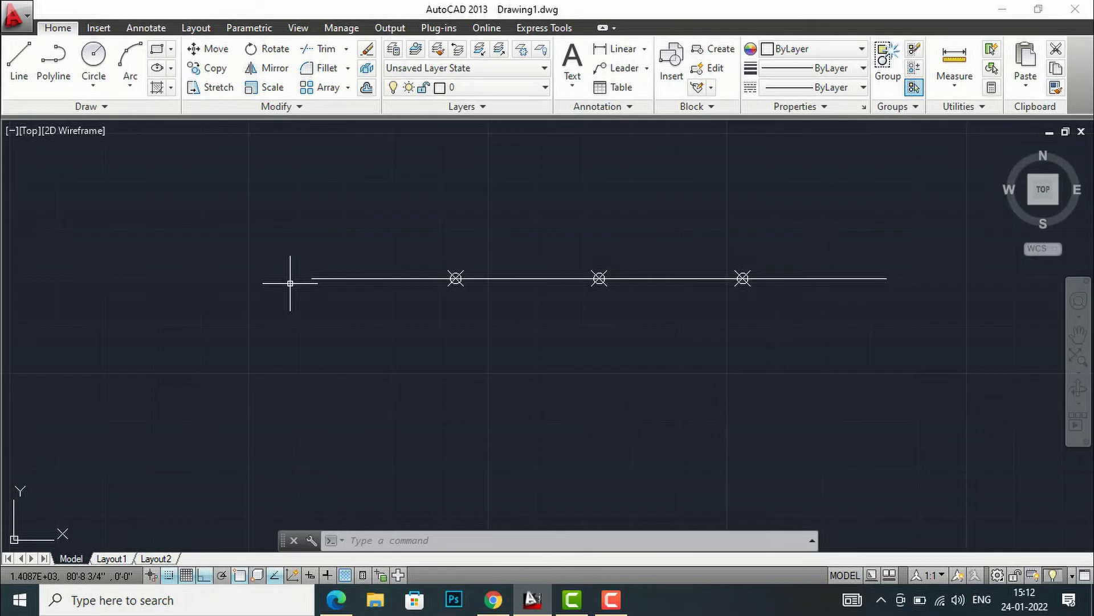
scroll(437, 200, down, 1)
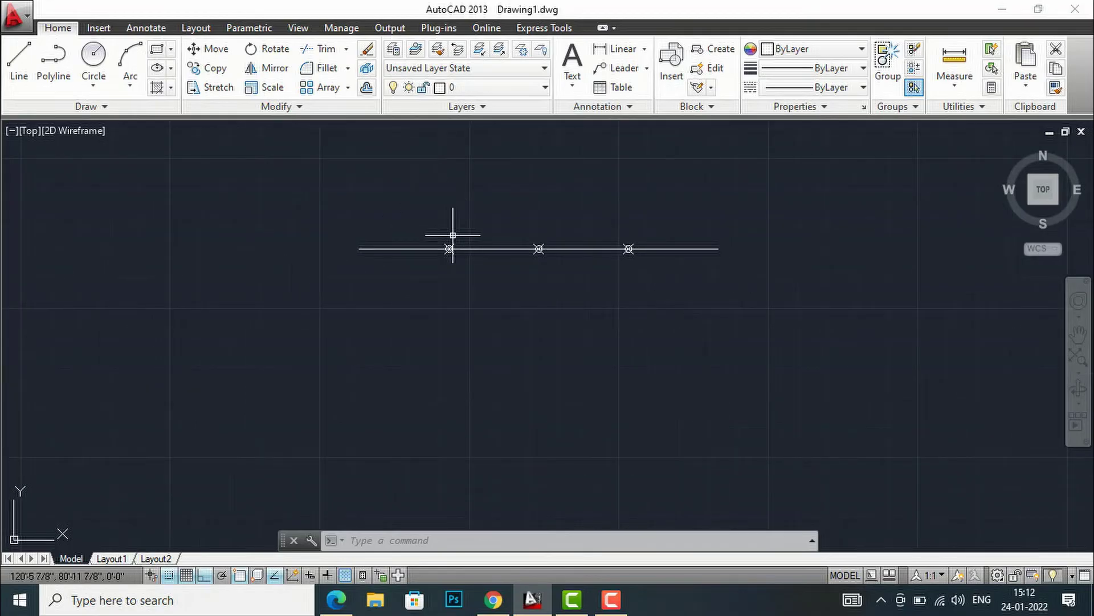
scroll(816, 299, up, 1)
scroll(387, 290, down, 1)
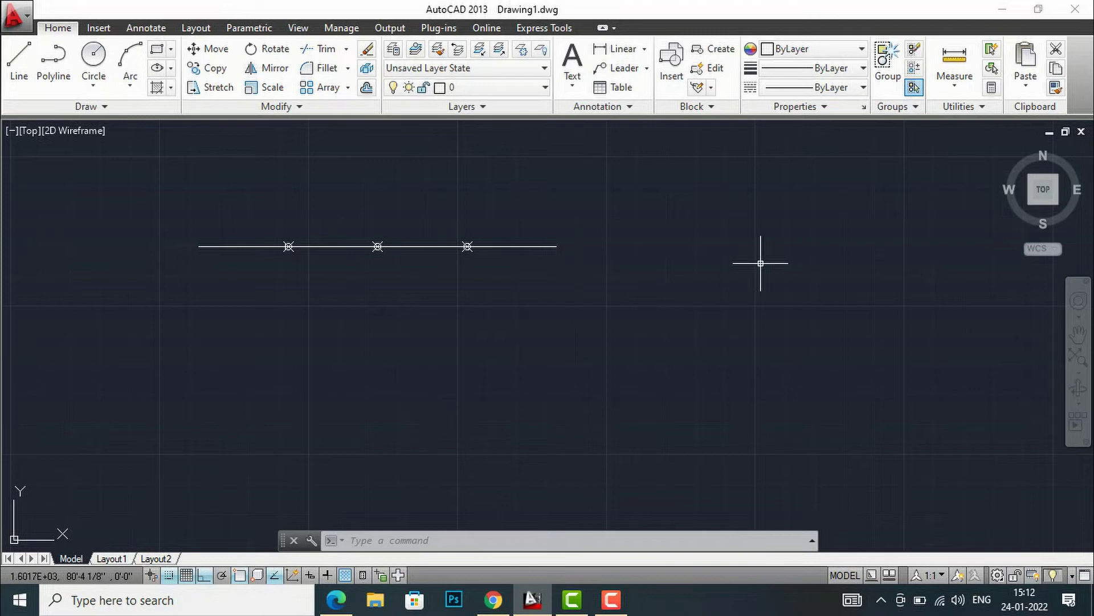
Draw a circle with a radius of about 2'-1 1/2" in the empty space to the right of the divided line
click(94, 57)
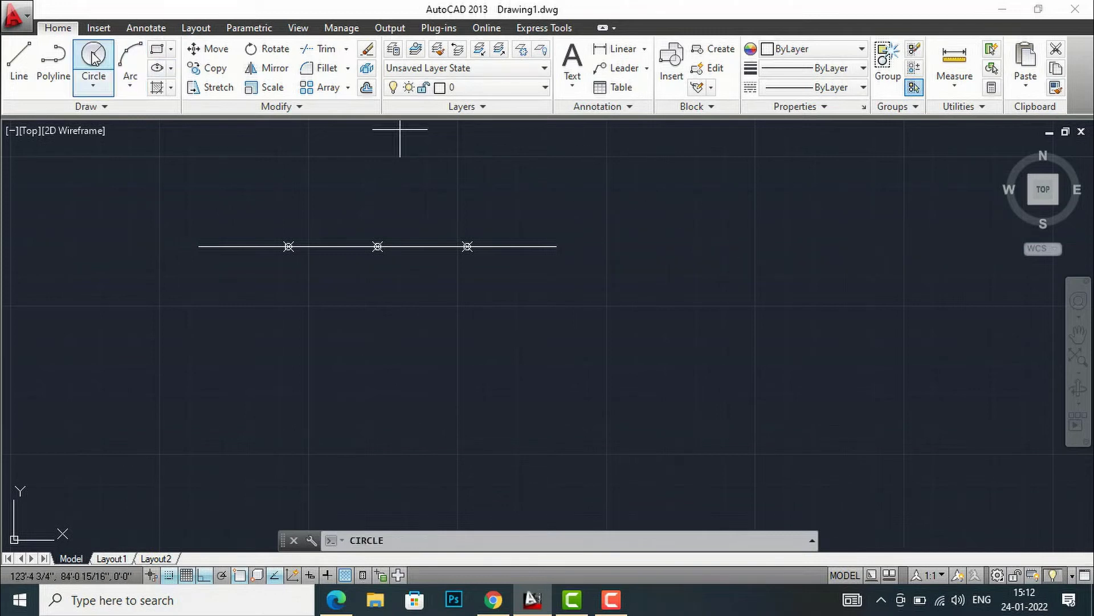
click(749, 318)
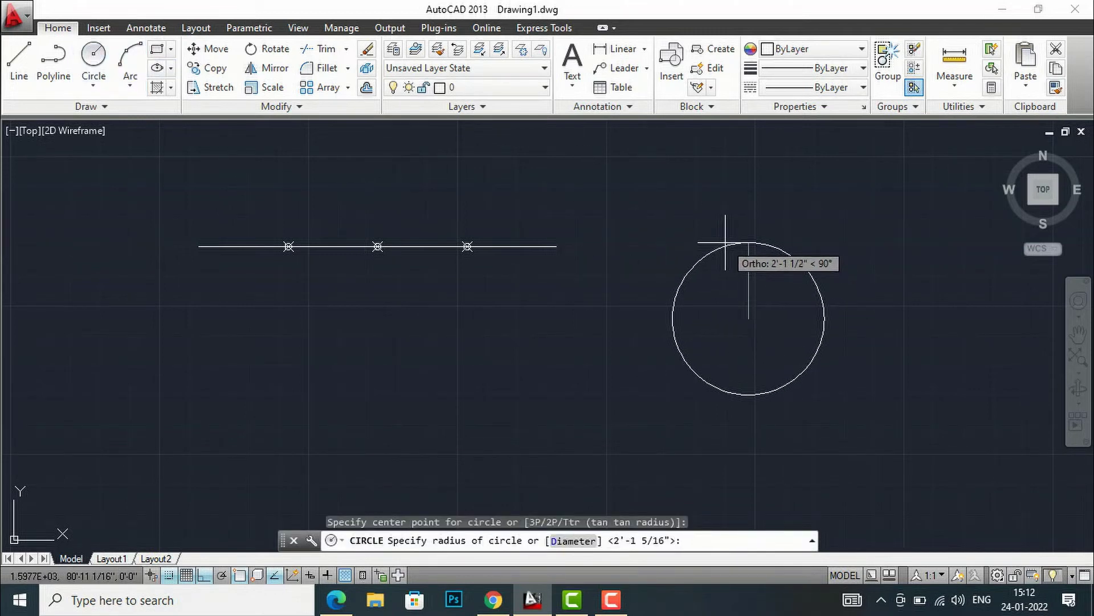
click(726, 243)
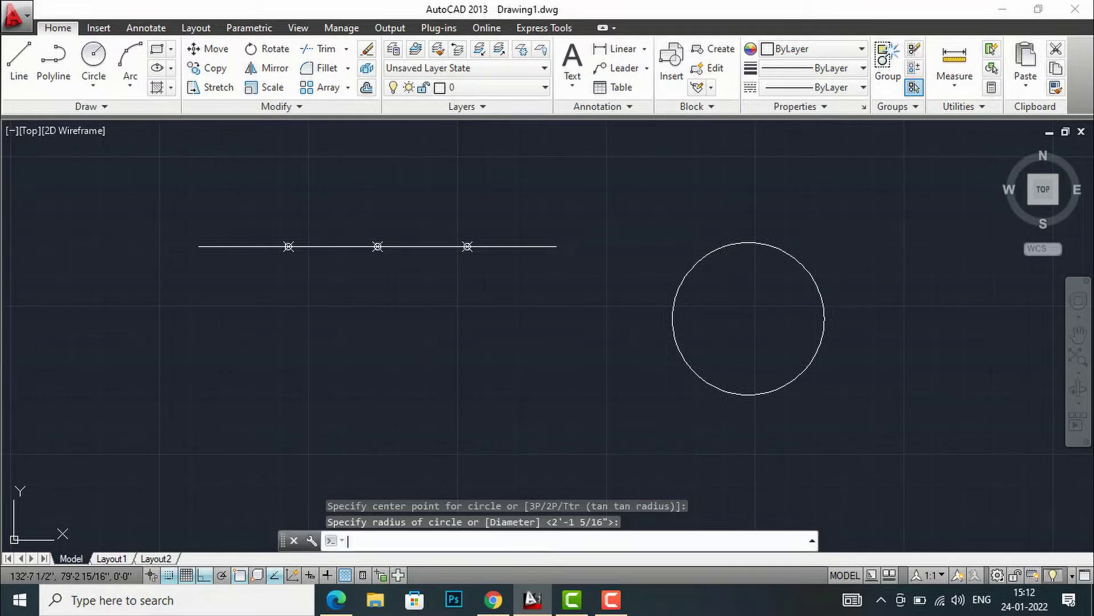
Divide the circle into 3 equal segments with the DIVIDE command
text(D)
text(VIDE)
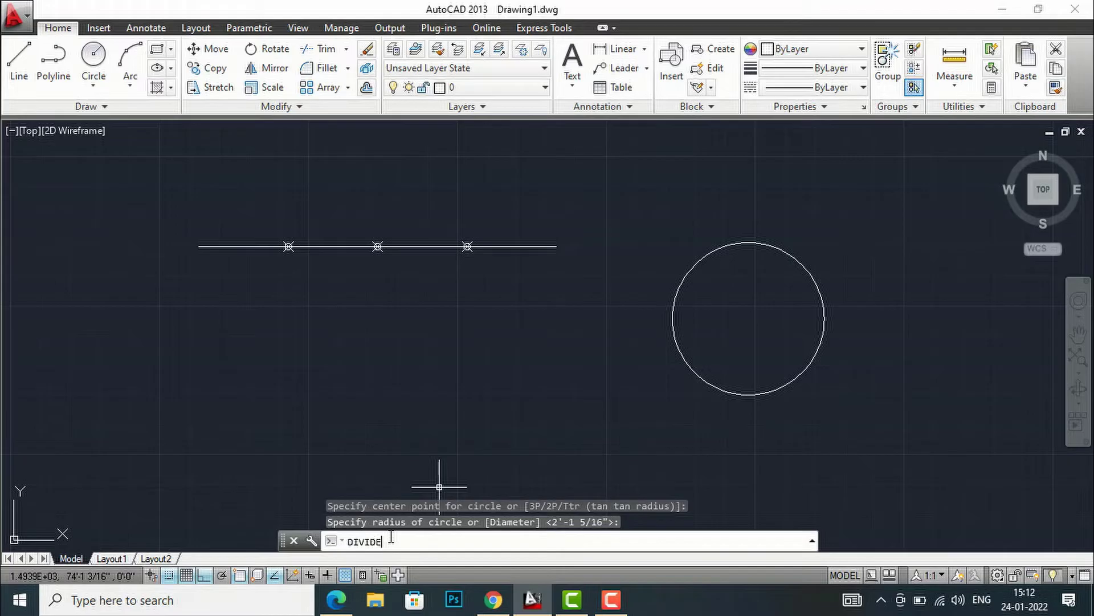
key(Return)
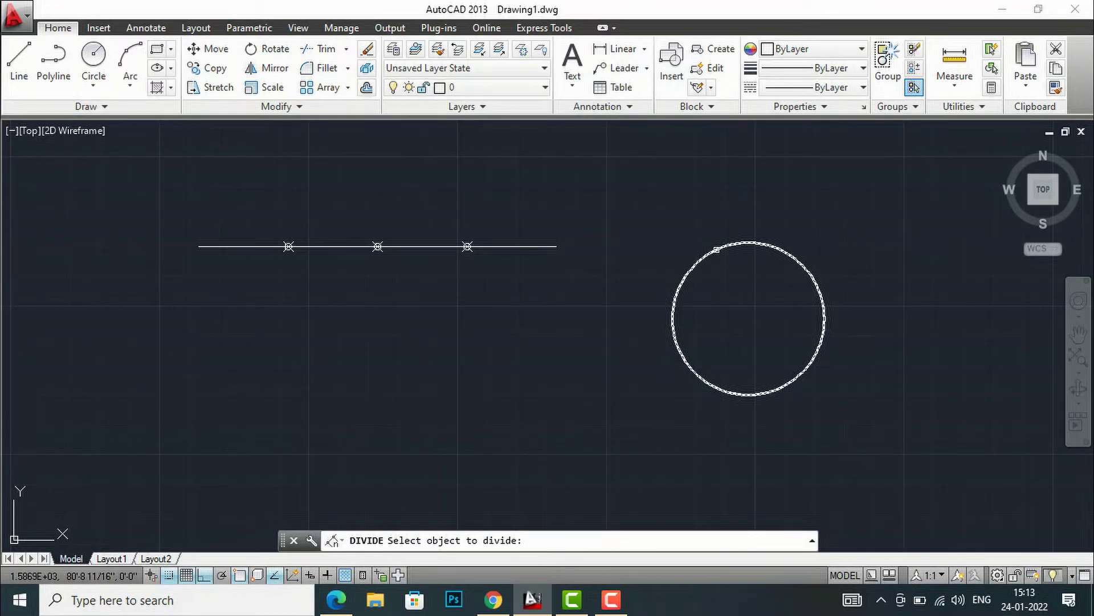
click(717, 249)
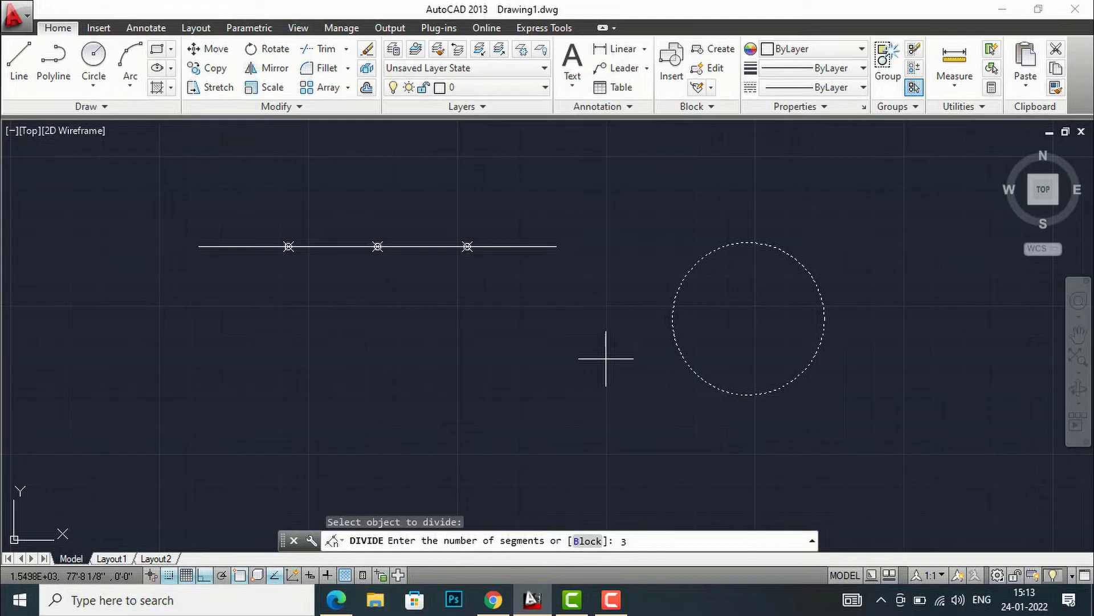
key(Return)
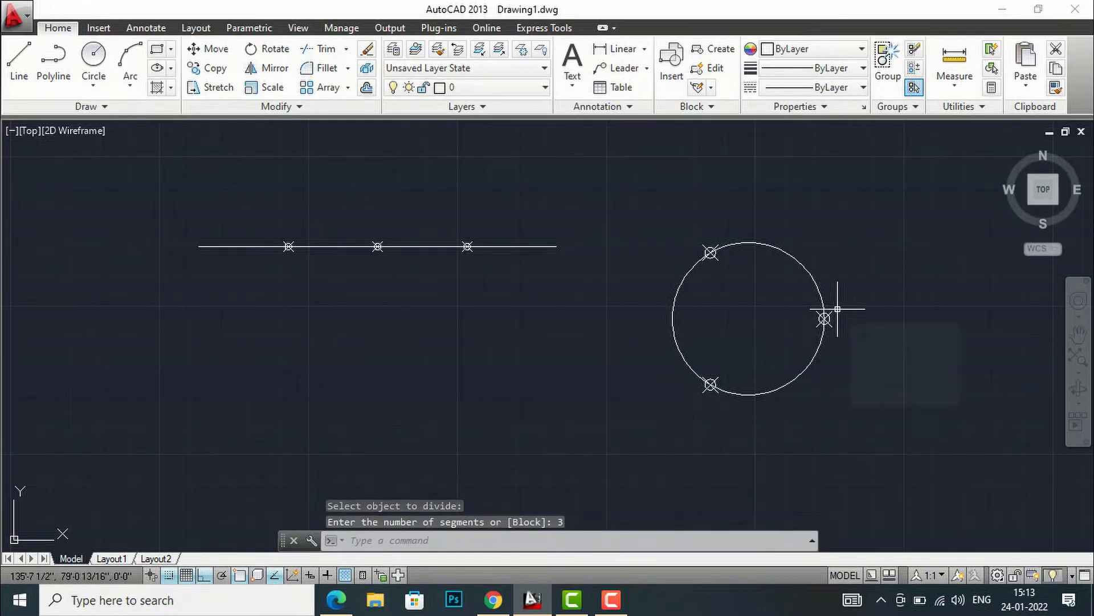
Draw a three-point arc, slightly more than a semicircle and bulging upward, to the right of the divided circle
scroll(769, 264, up, 2)
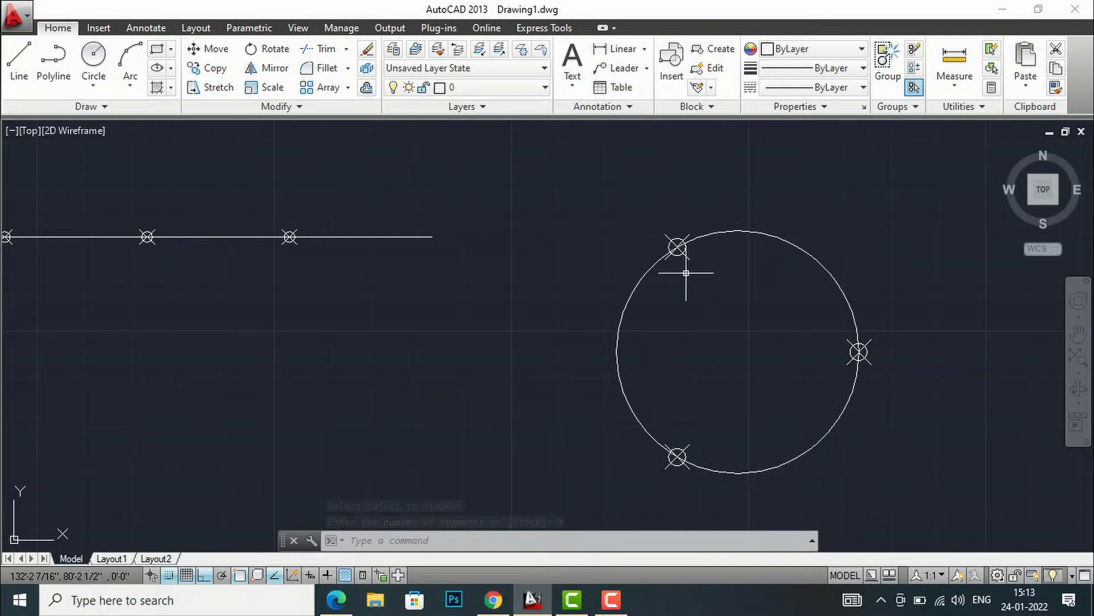
scroll(695, 234, down, 2)
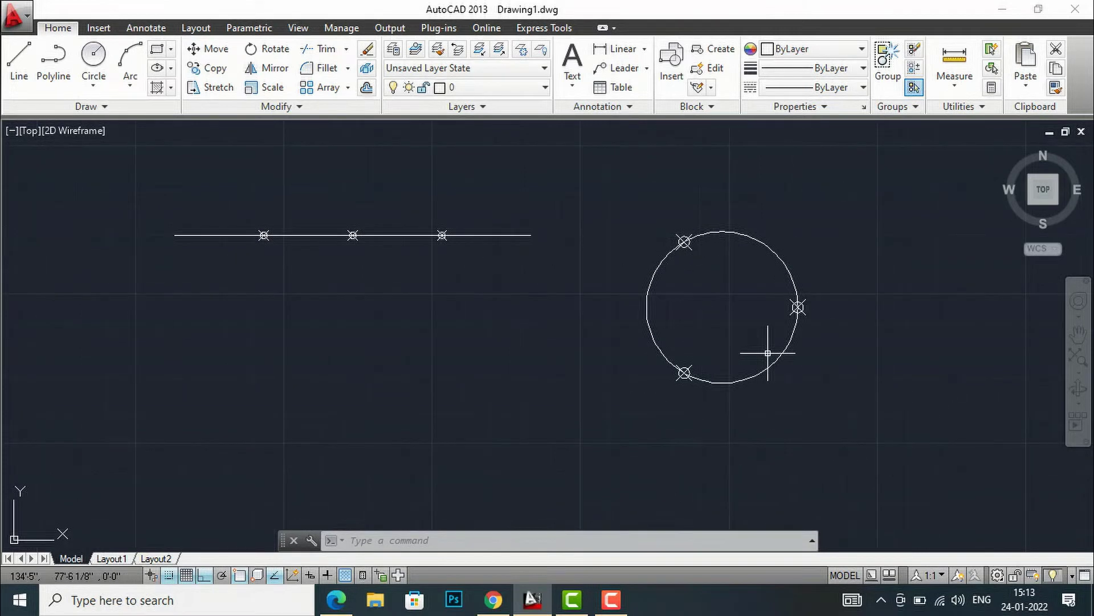
scroll(499, 294, down, 2)
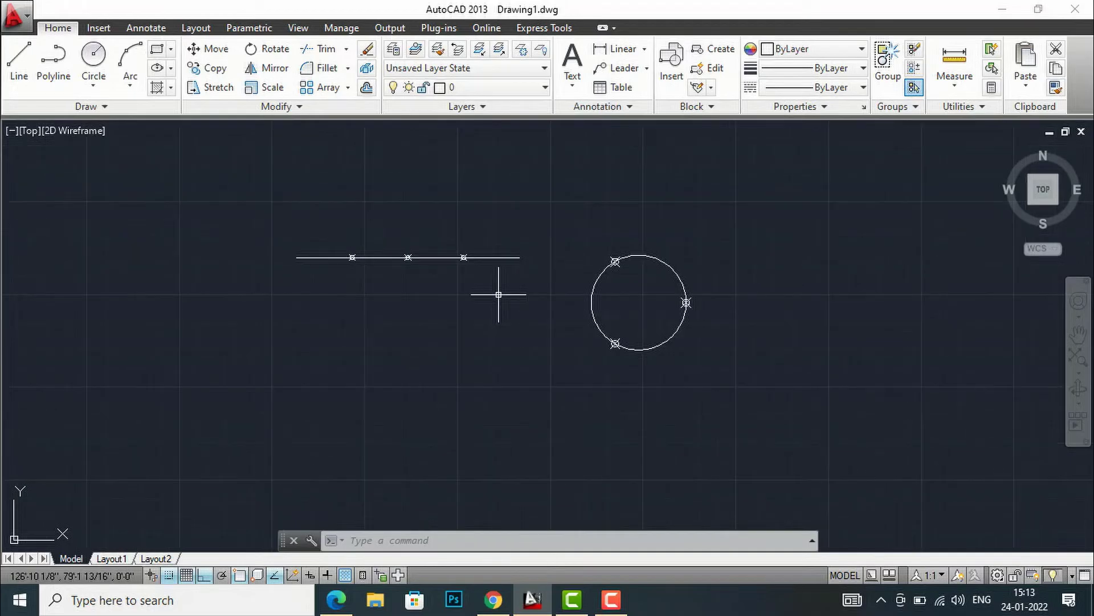
scroll(892, 293, up, 2)
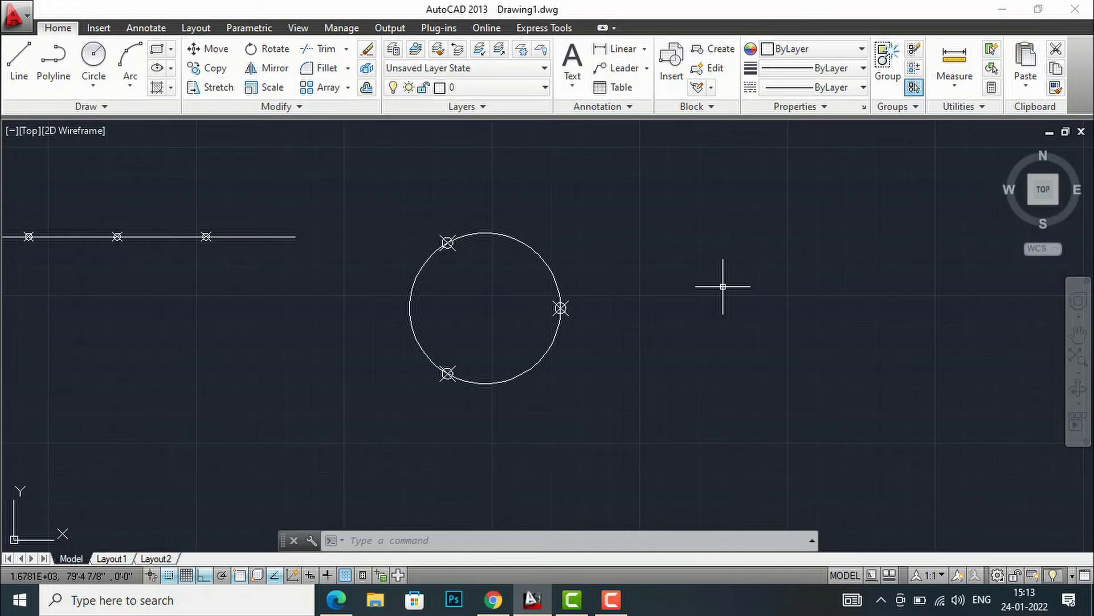
text(arc)
key(Return)
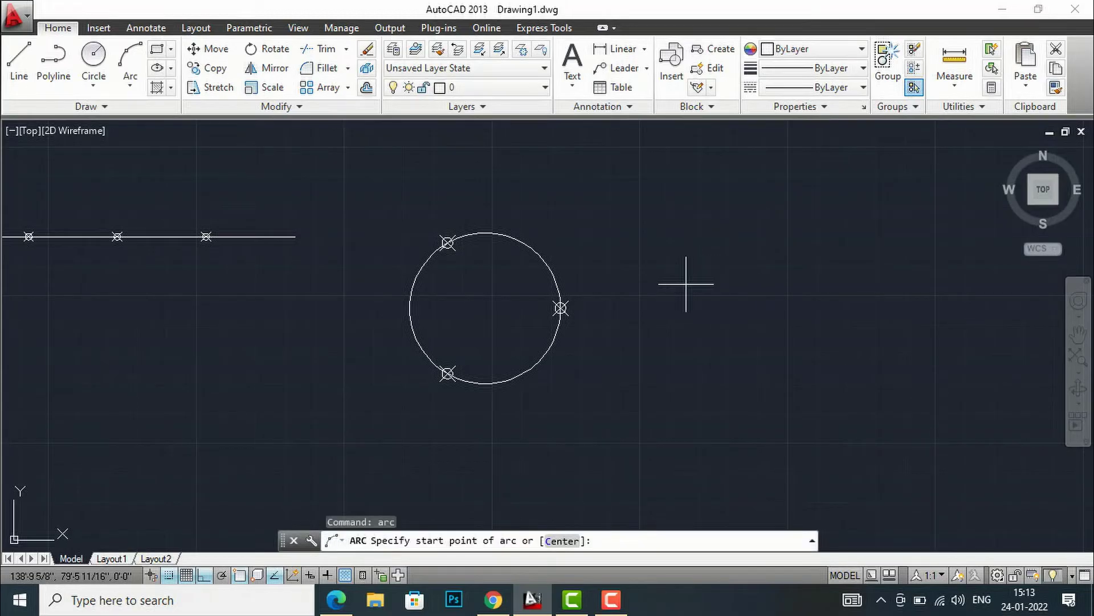
click(683, 286)
click(914, 274)
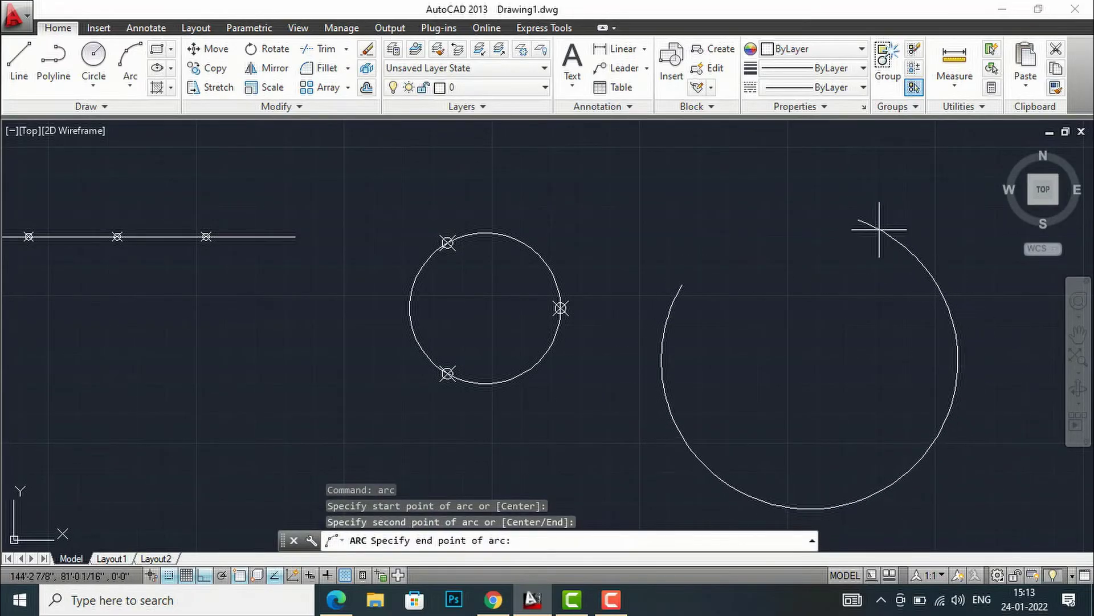
click(936, 315)
key(Escape)
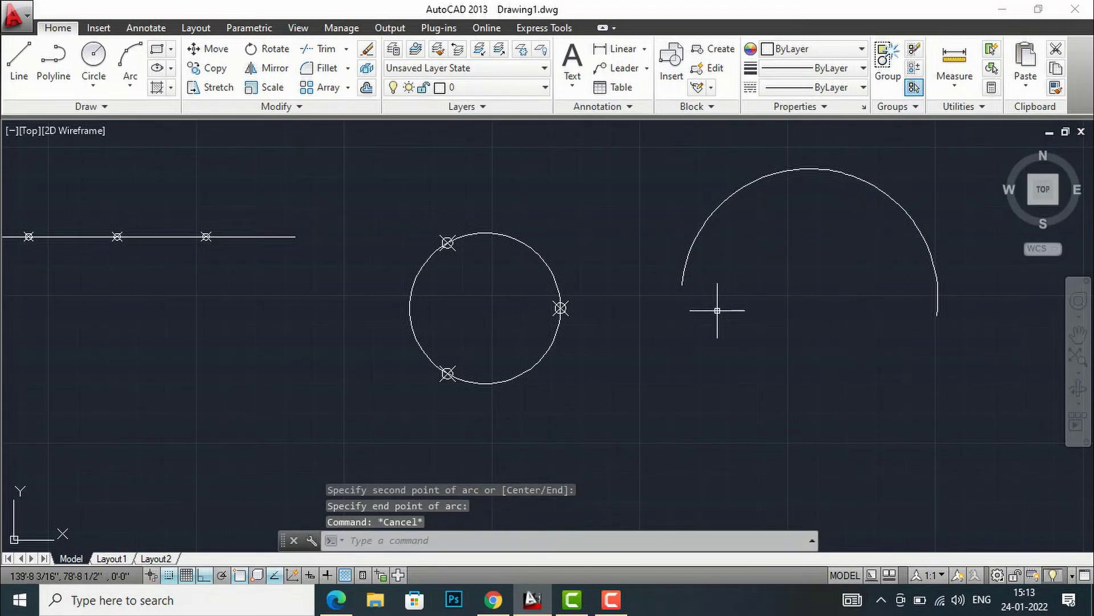
Divide the arc into 4 equal segments with the DIVIDE command
text(Divi)
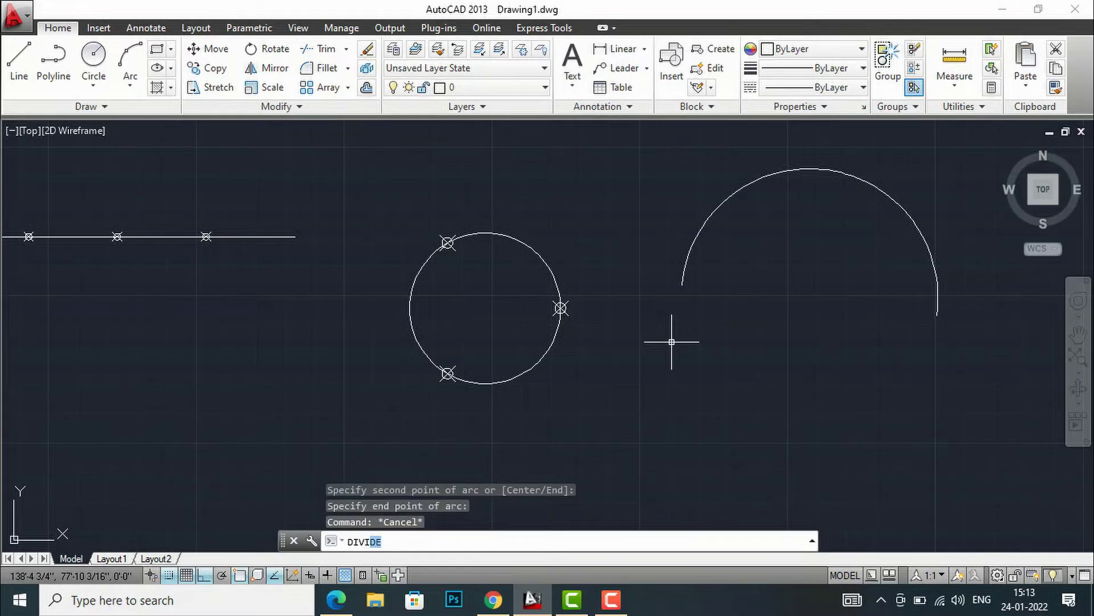
text(de)
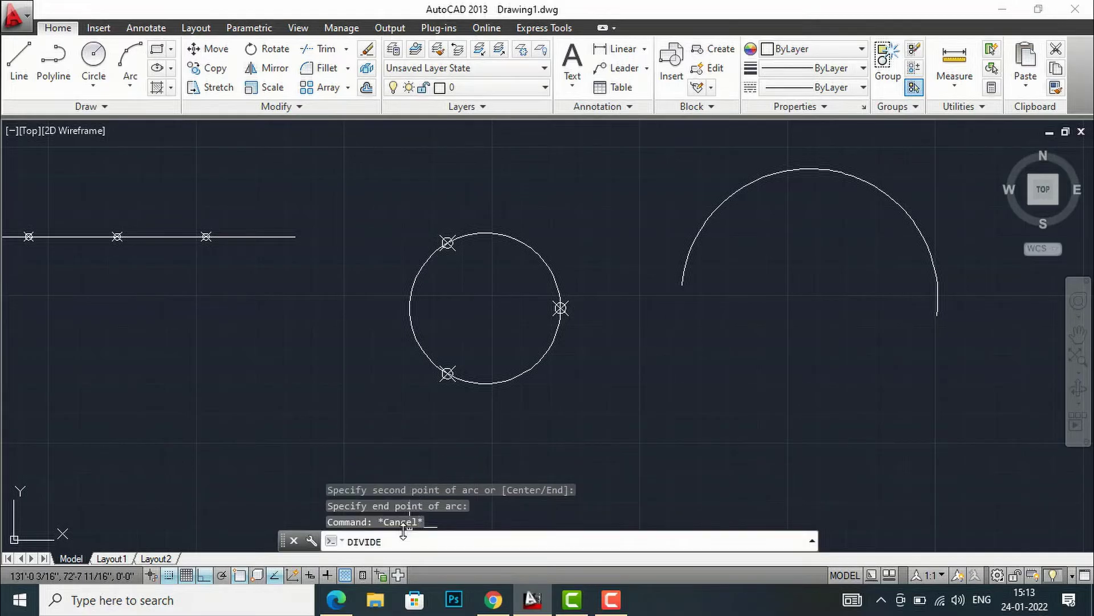
key(Return)
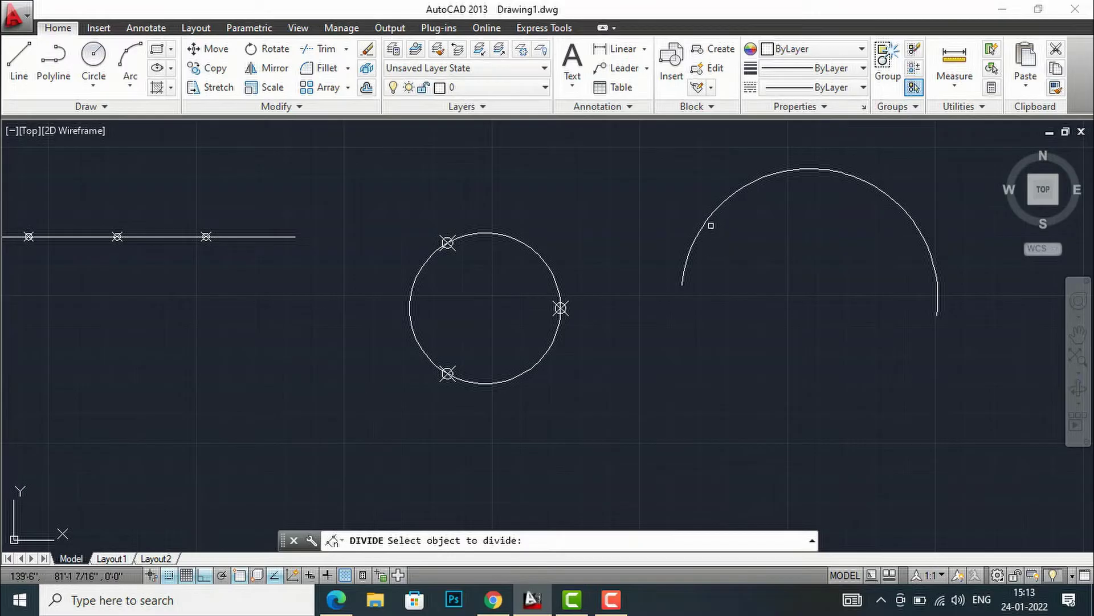
click(709, 220)
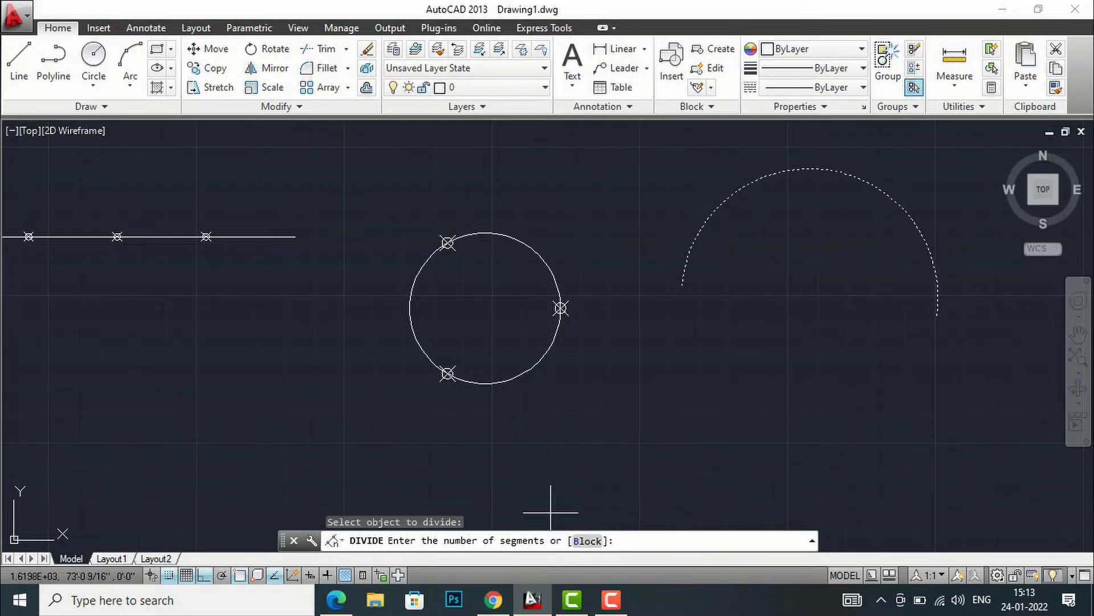
key(Return)
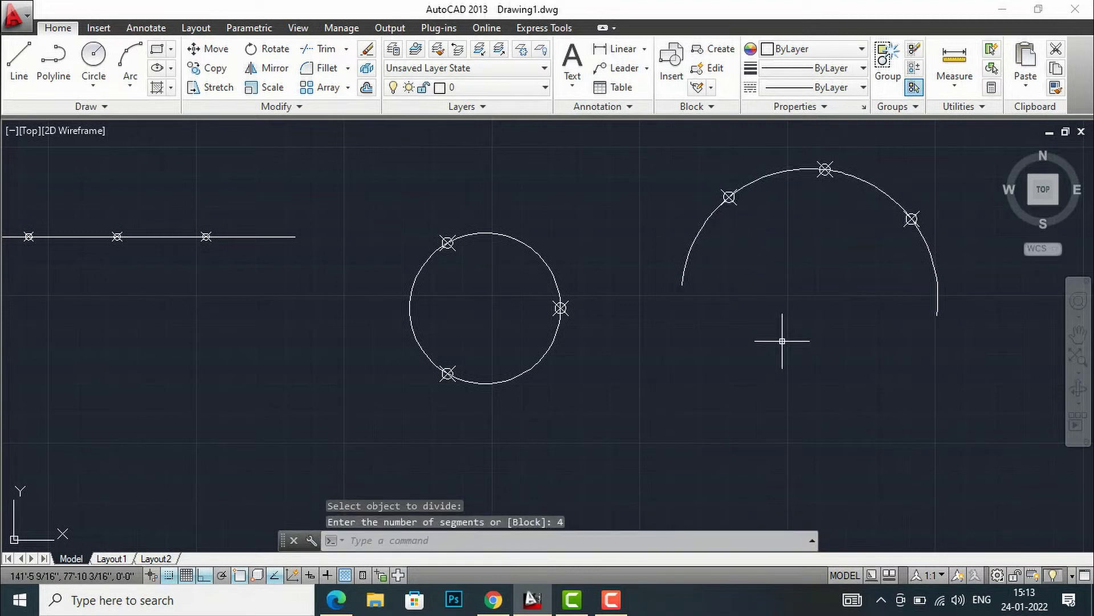
scroll(844, 235, down, 2)
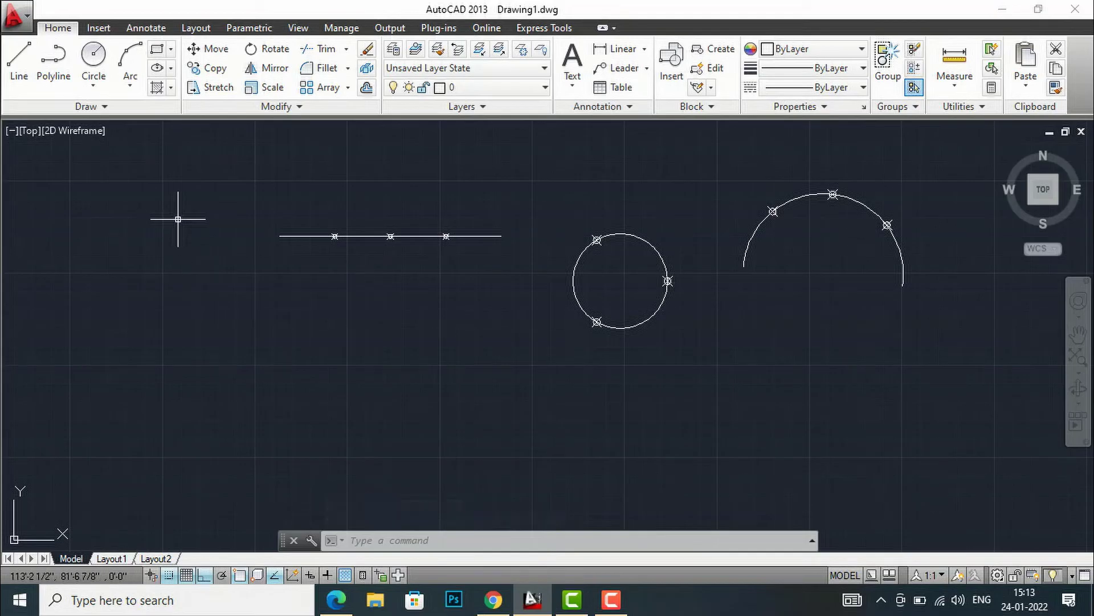
click(105, 106)
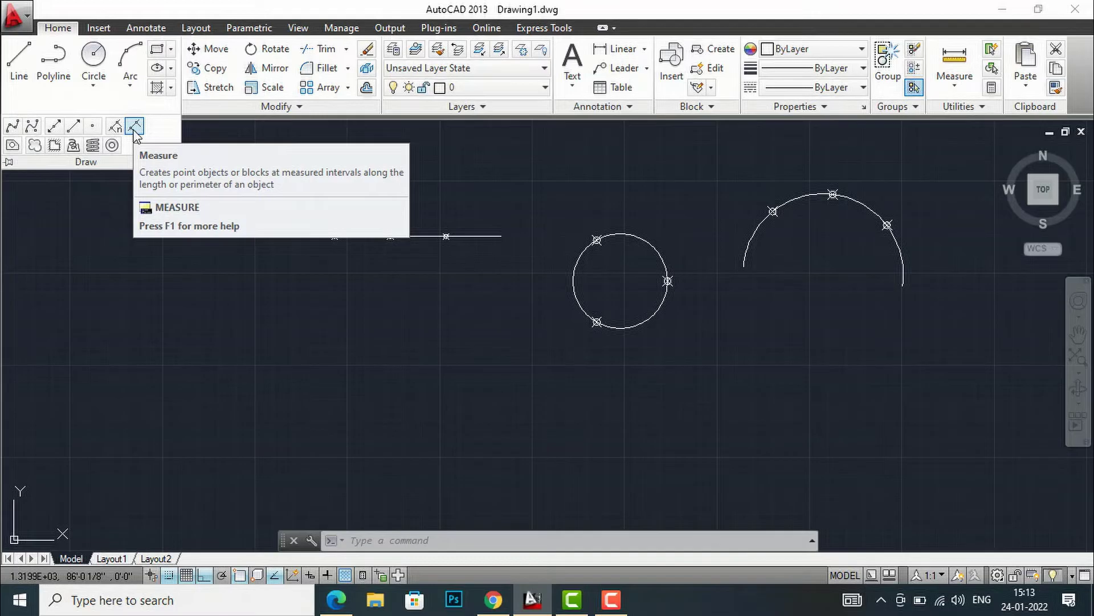
click(306, 379)
key(Escape)
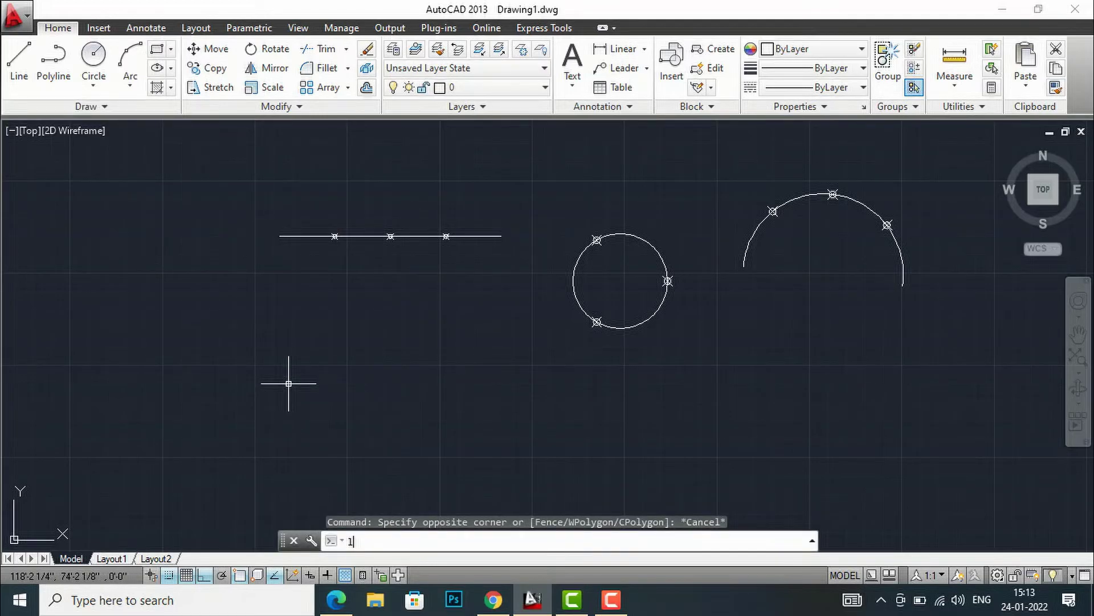
Draw a horizontal line below the divided line, somewhat longer than it and starting further left
text(l)
key(Return)
click(232, 385)
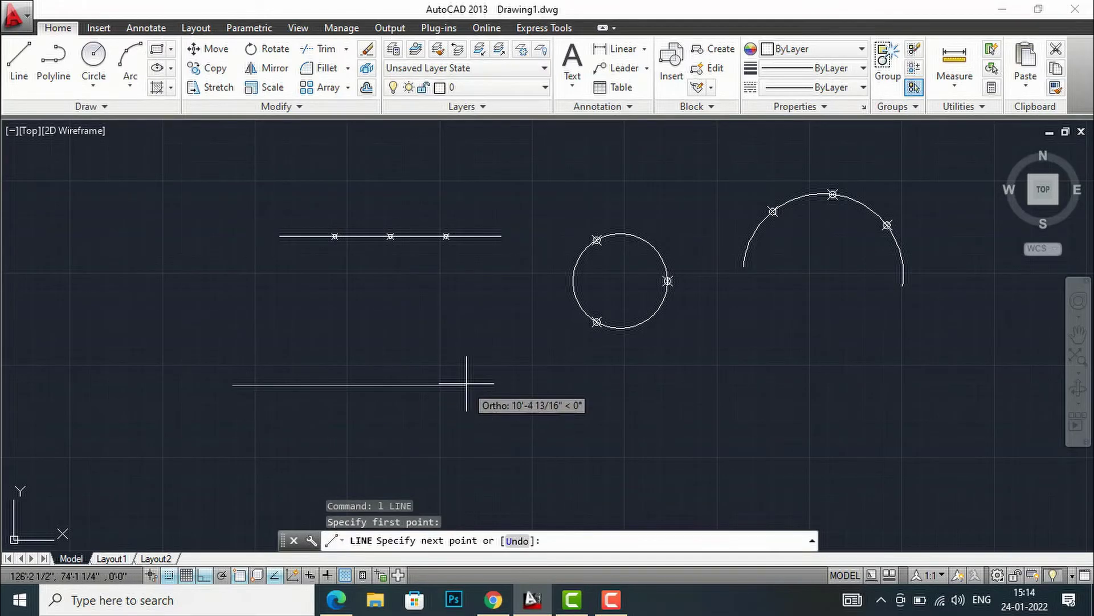
click(510, 381)
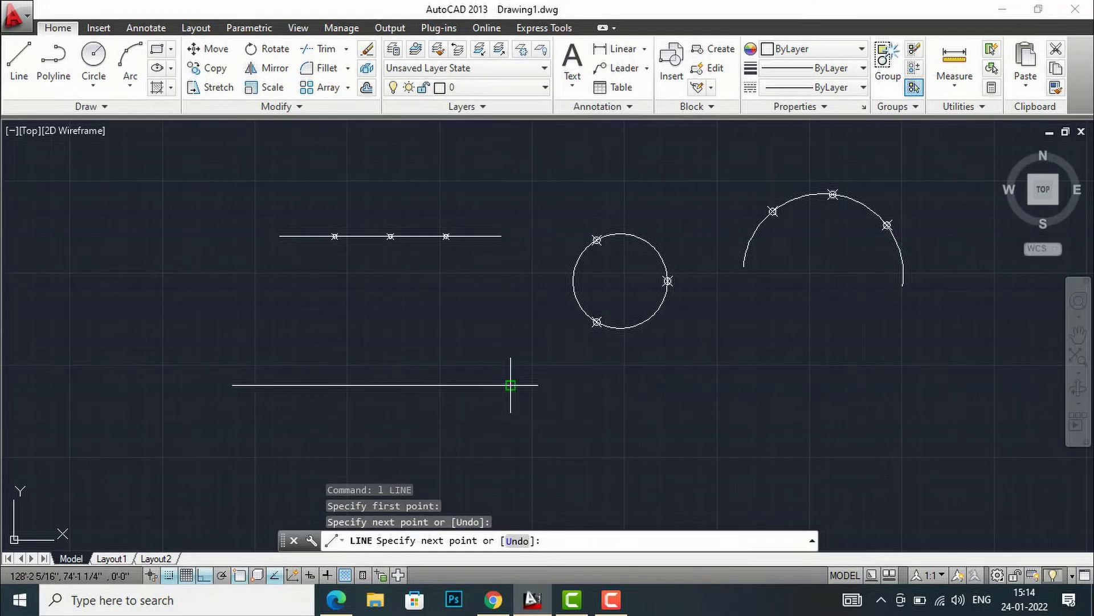
key(Escape)
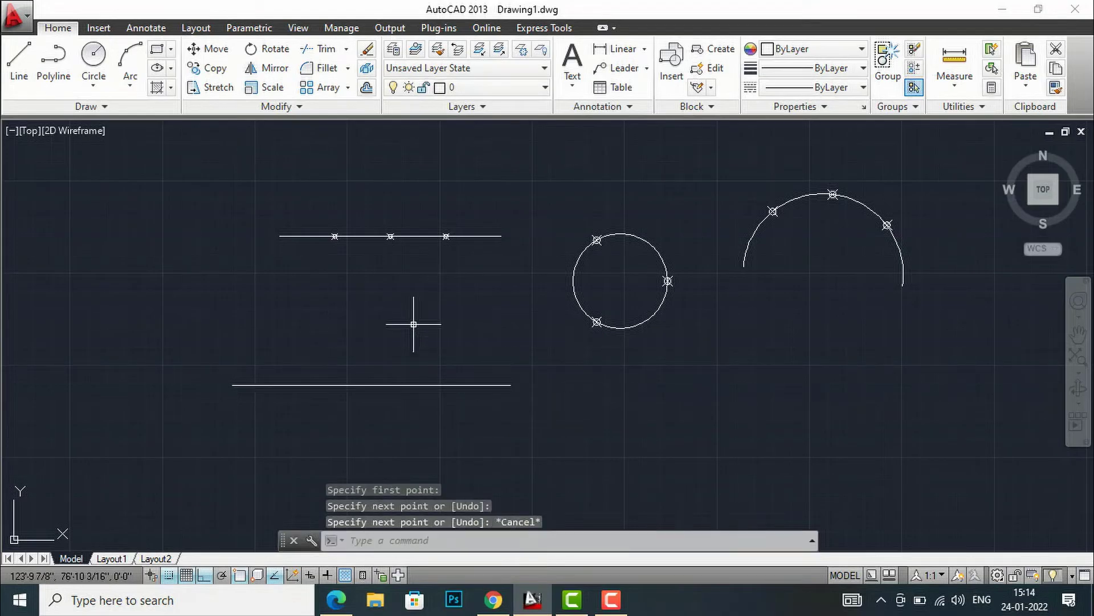
Place points along the new line with the MEASURE command, using a segment length of 2
click(106, 106)
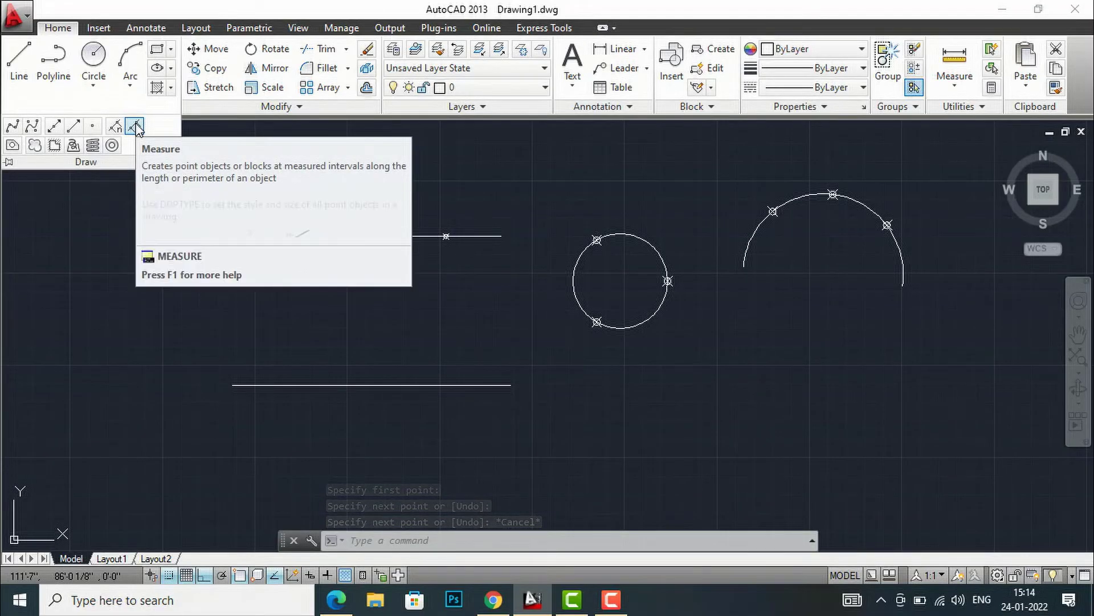
click(135, 127)
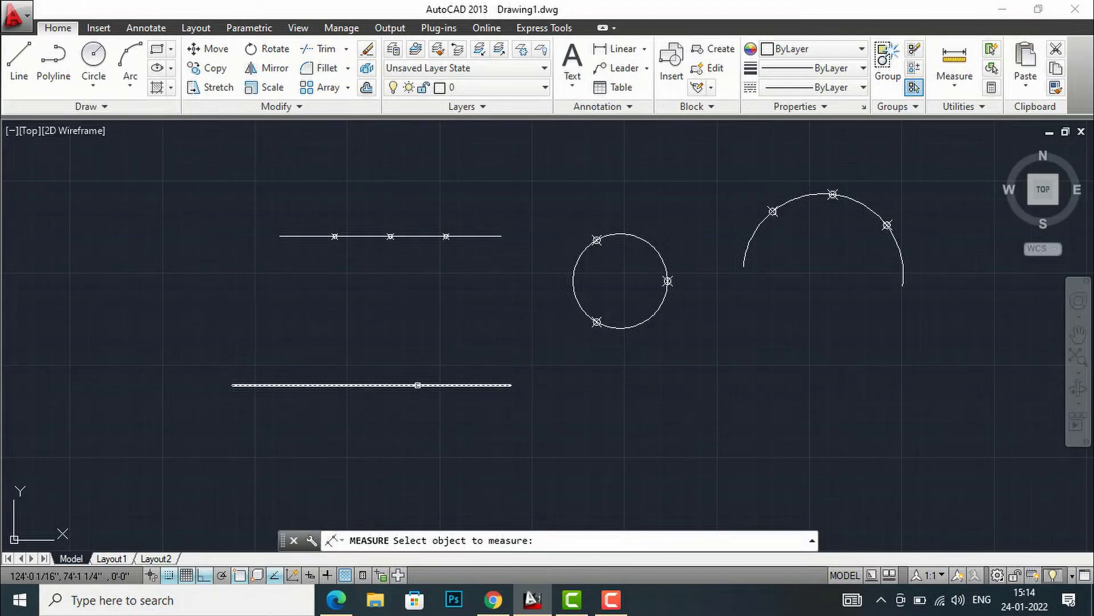
click(418, 385)
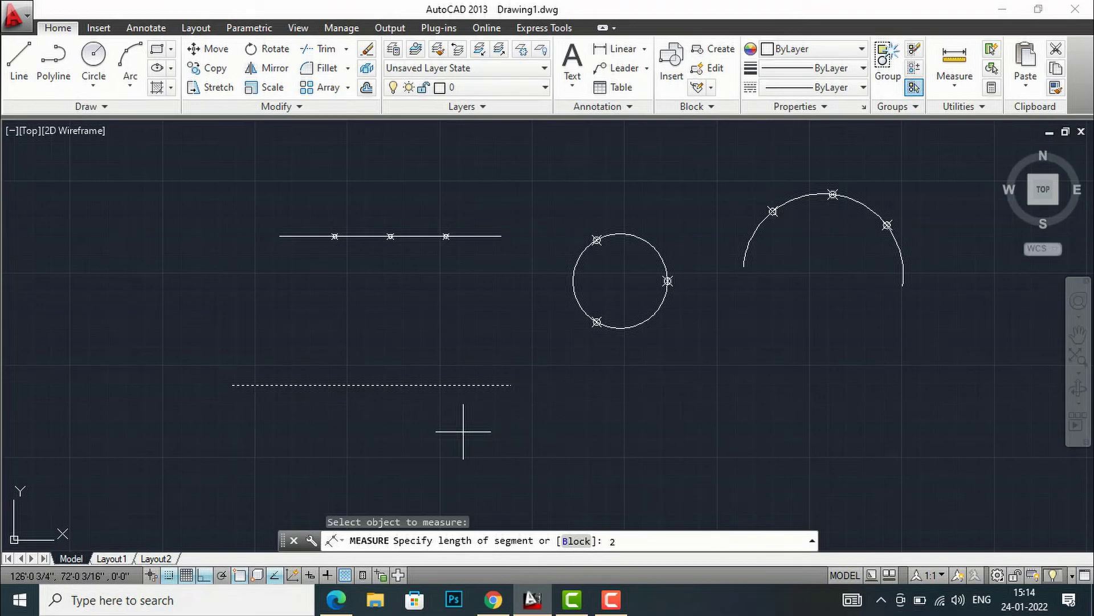
key(Return)
Change the point style to the short vertical tick without a surrounding shape using DDPTYPE
scroll(359, 391, up, 5)
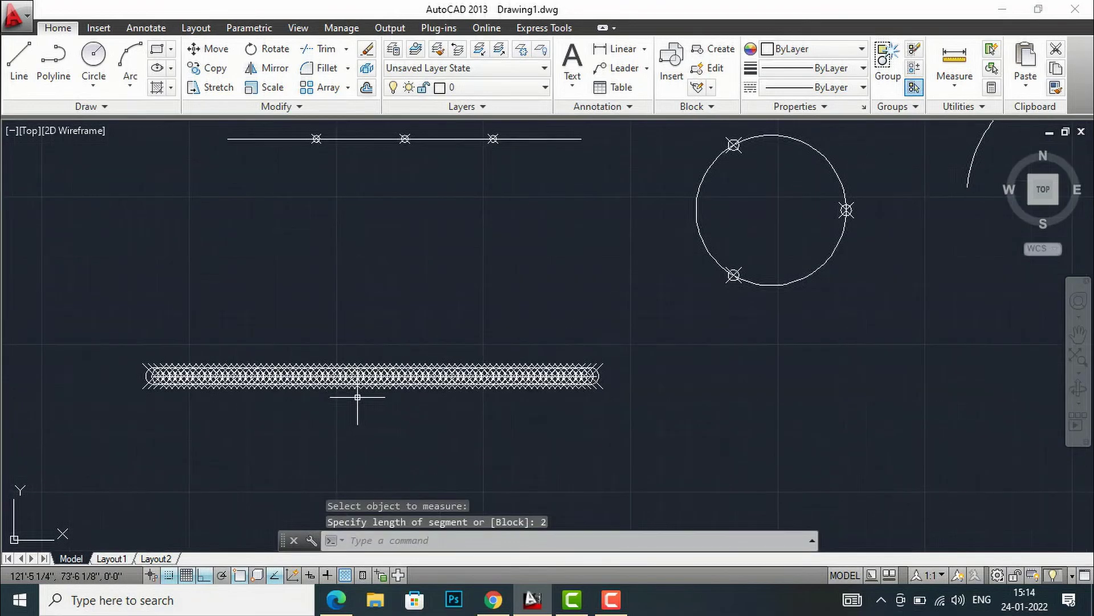
scroll(361, 367, down, 2)
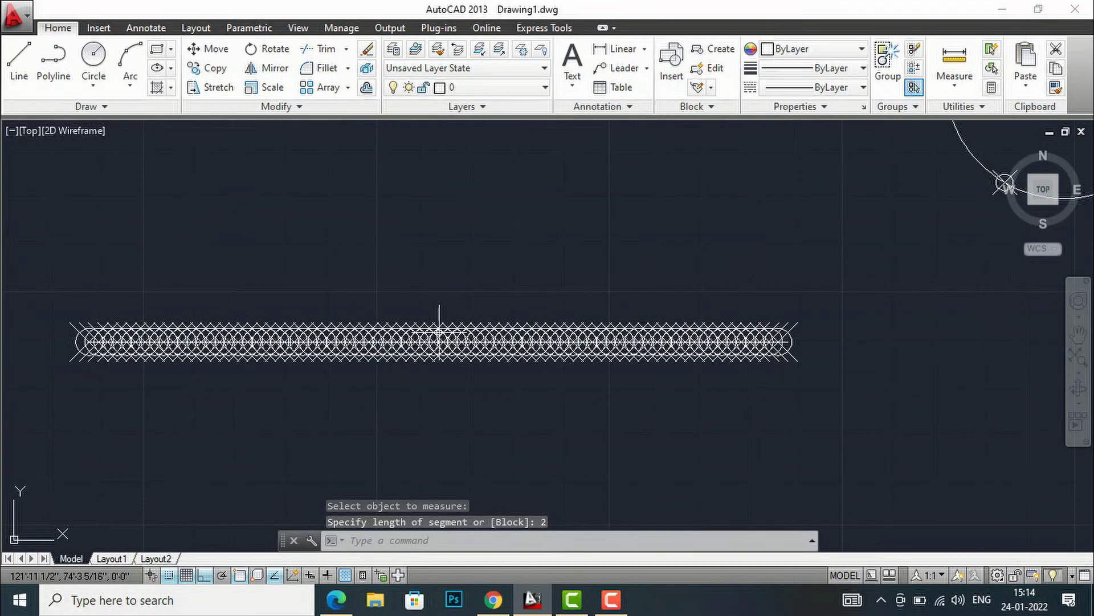
scroll(441, 333, down, 2)
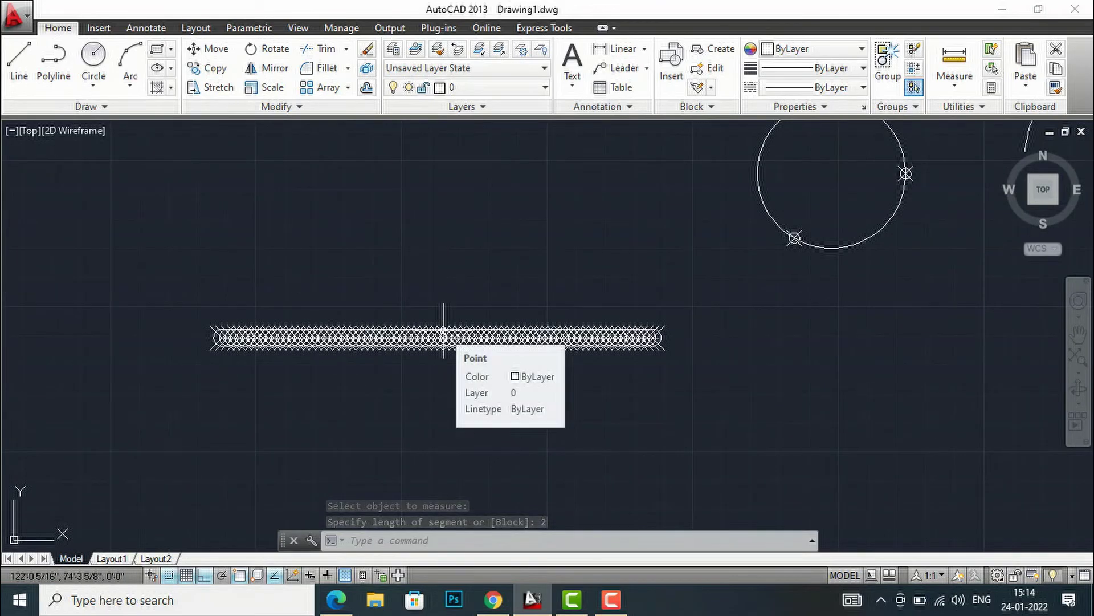
scroll(439, 333, up, 4)
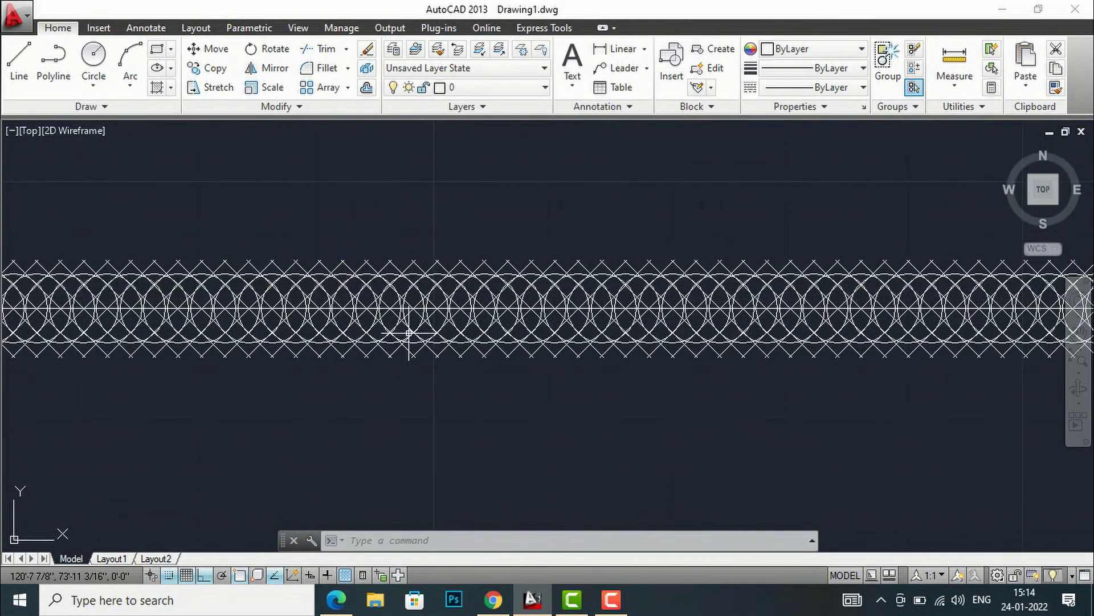
scroll(402, 333, down, 3)
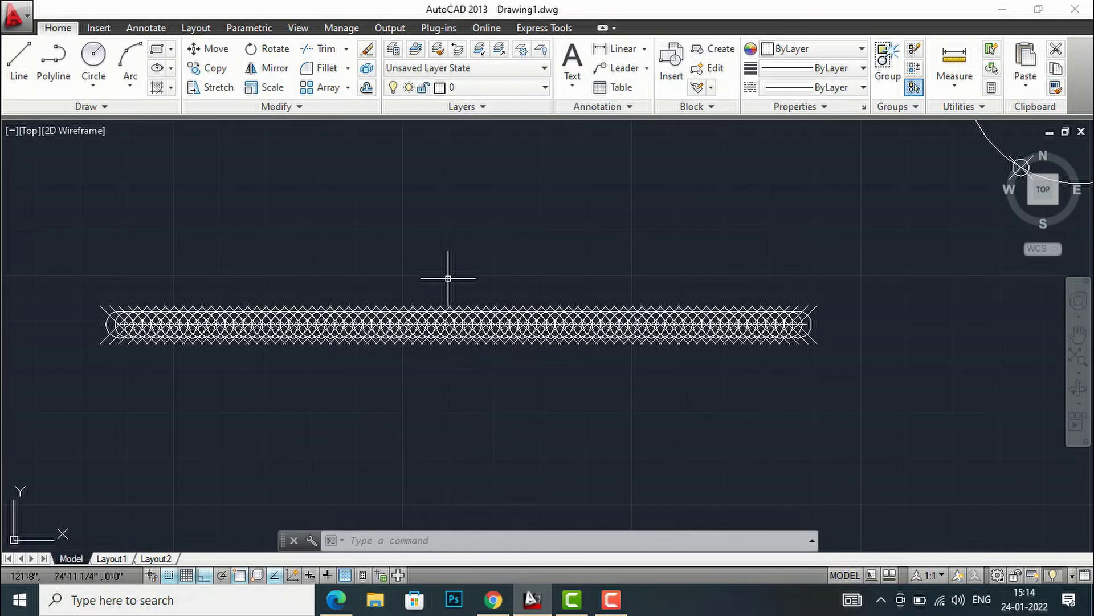
scroll(448, 279, down, 2)
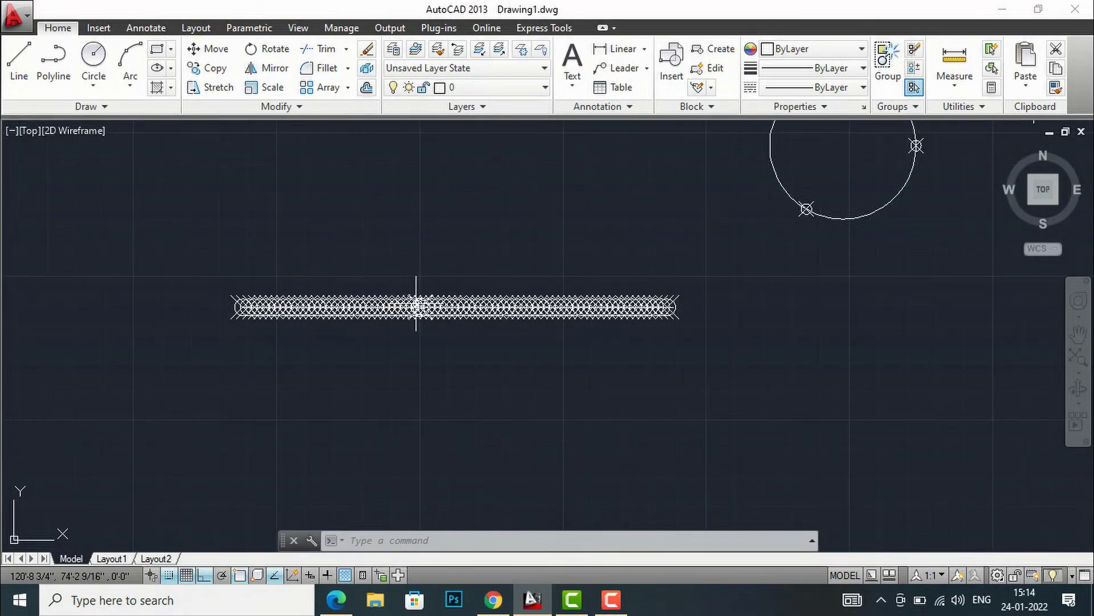
text(dd)
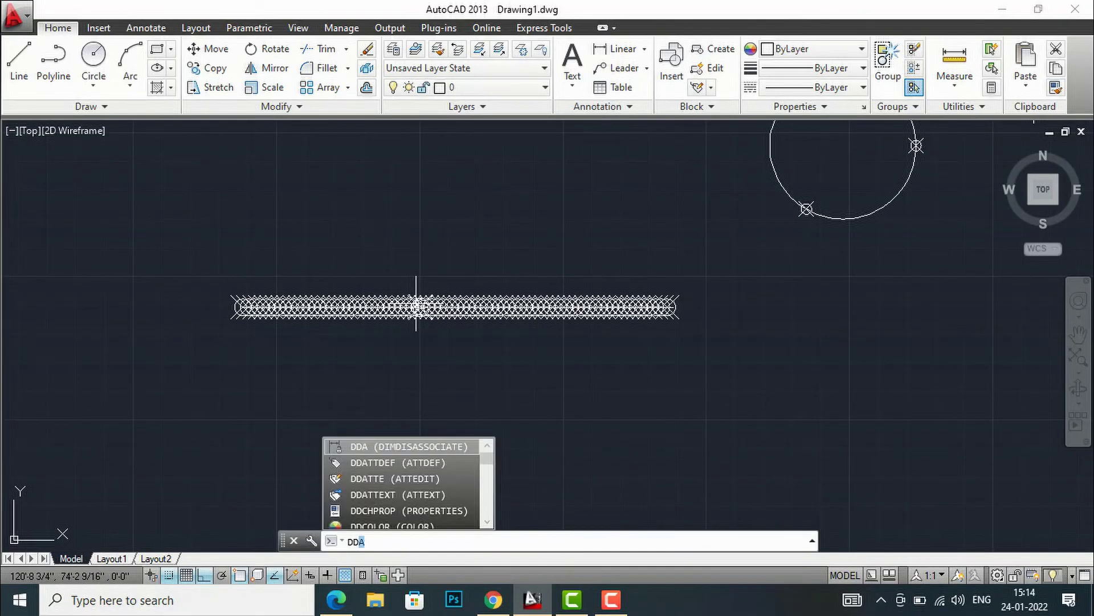
text(pt)
key(Return)
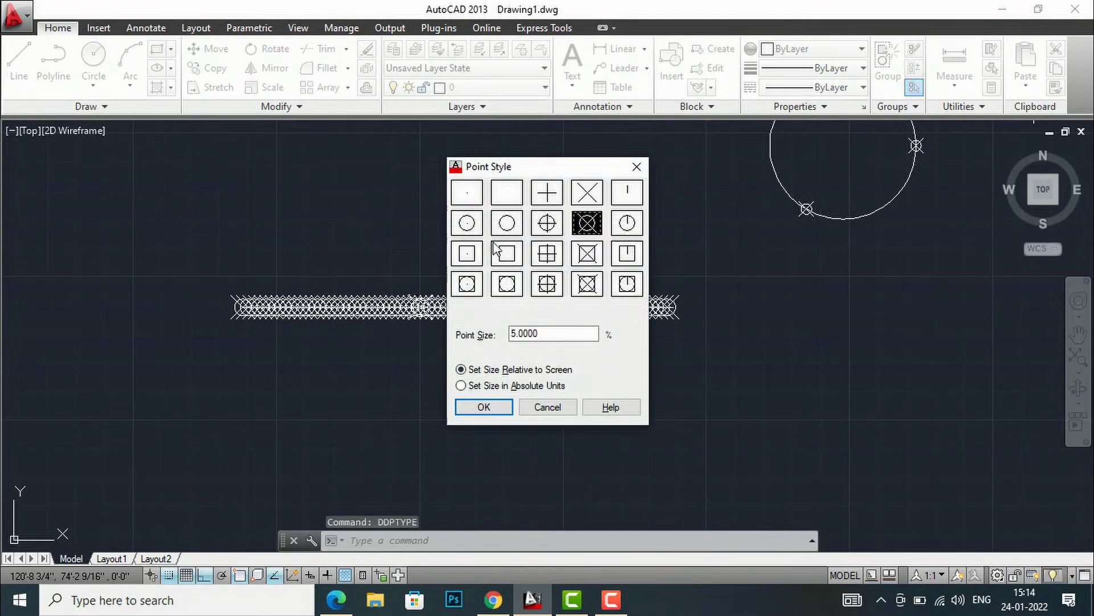
click(626, 194)
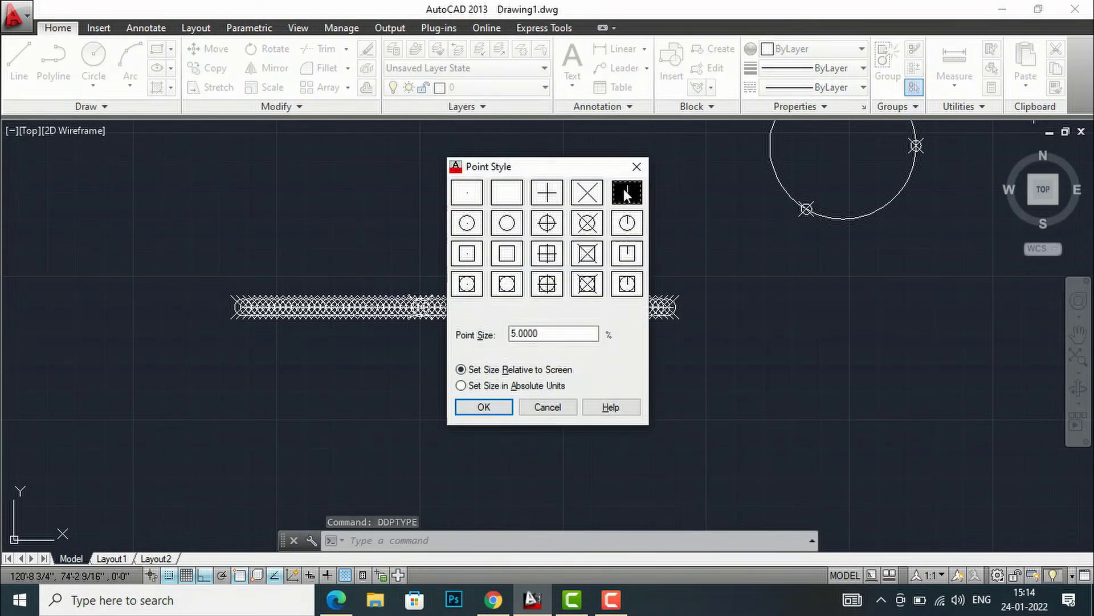
click(492, 407)
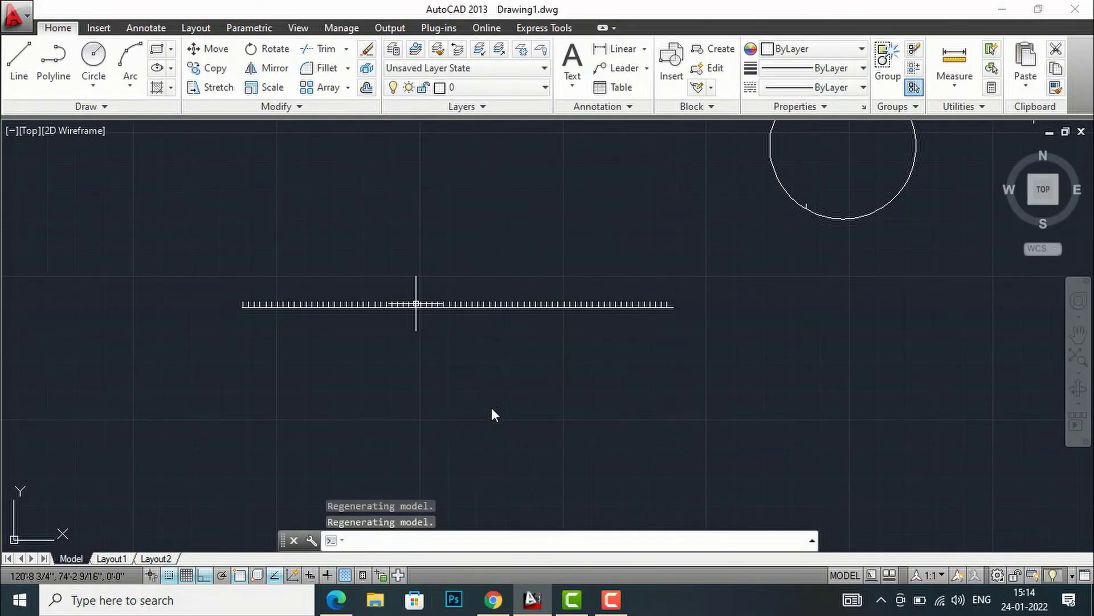
Draw another horizontal line below the measured line, starting near its left end and extending well past its right end
scroll(251, 290, up, 2)
scroll(241, 313, up, 4)
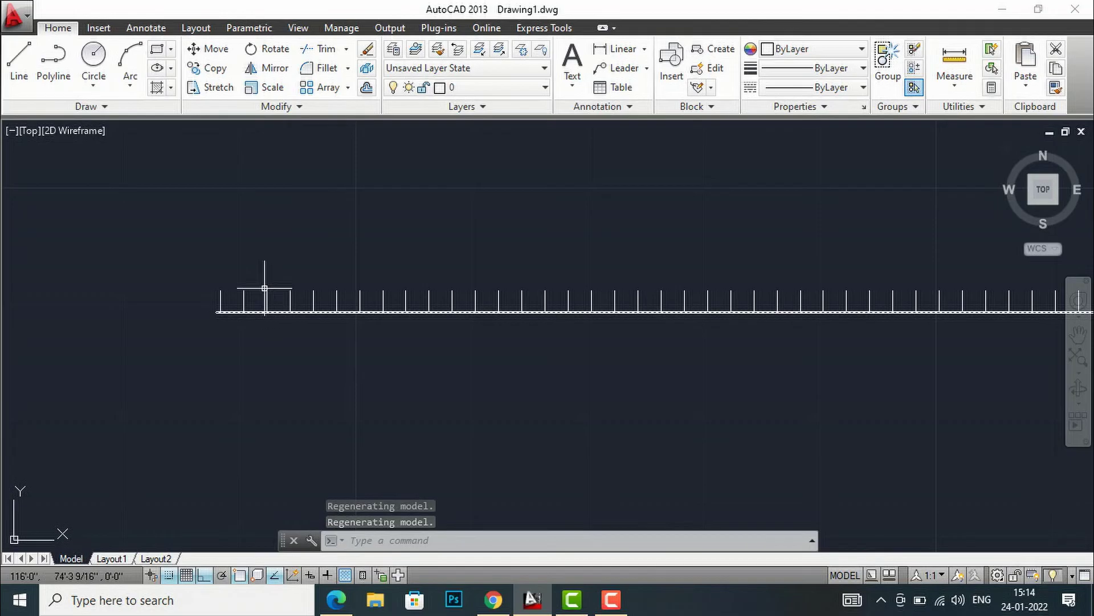
scroll(262, 285, down, 9)
scroll(302, 301, up, 2)
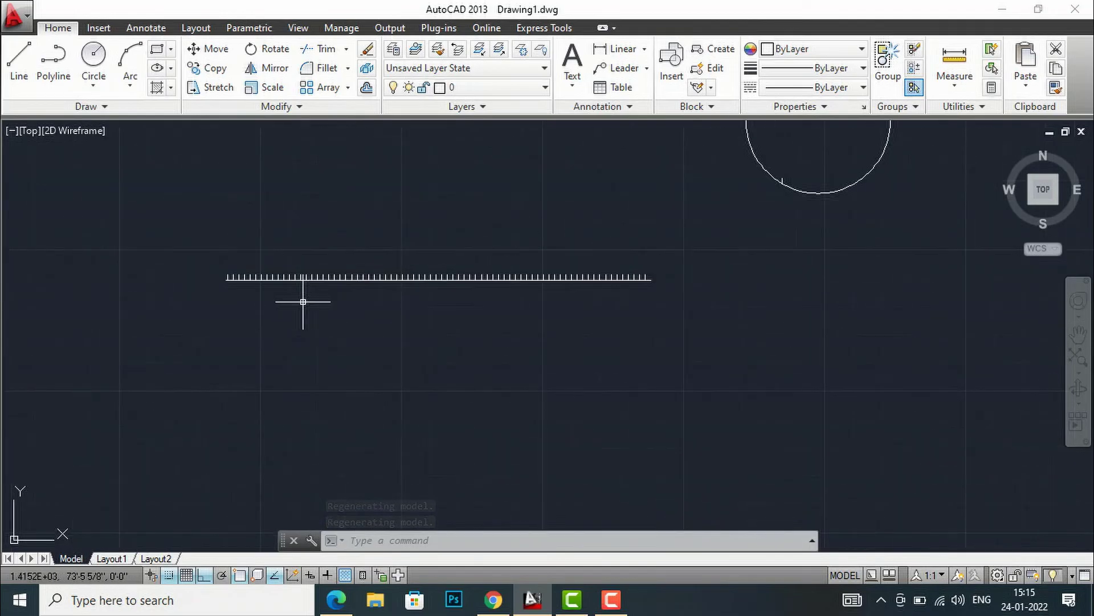
key(Return)
click(228, 404)
click(826, 430)
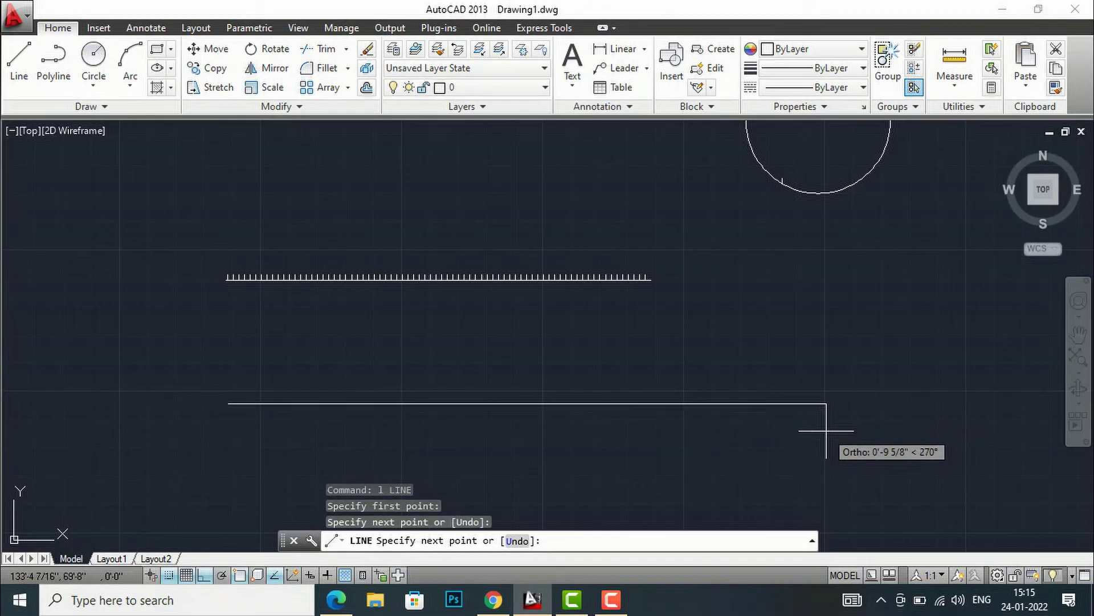
key(Escape)
scroll(418, 279, down, 3)
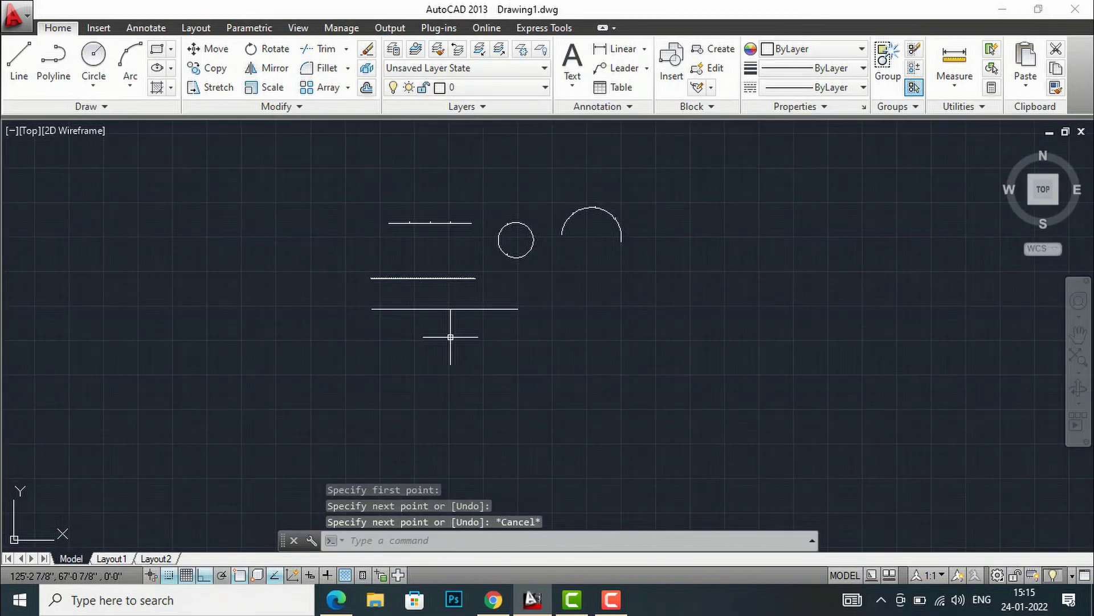